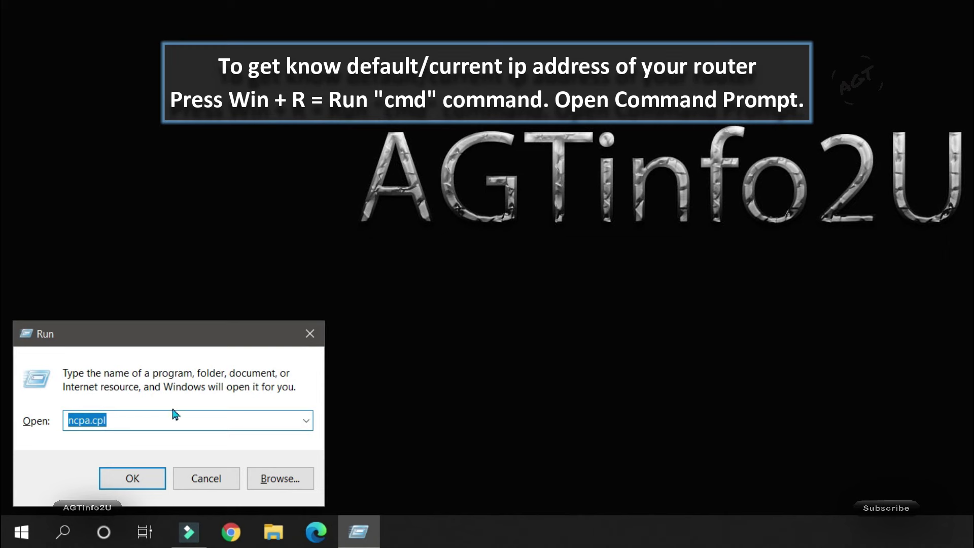
# - Replace ncpa.cpl with cmd in the Run box and launch Command Prompt
pyautogui.moveTo(146, 421); pyautogui.dragTo(39, 421)
pyautogui.write('cmd')
pyautogui.moveTo(169, 426); pyautogui.dragTo(33, 440)
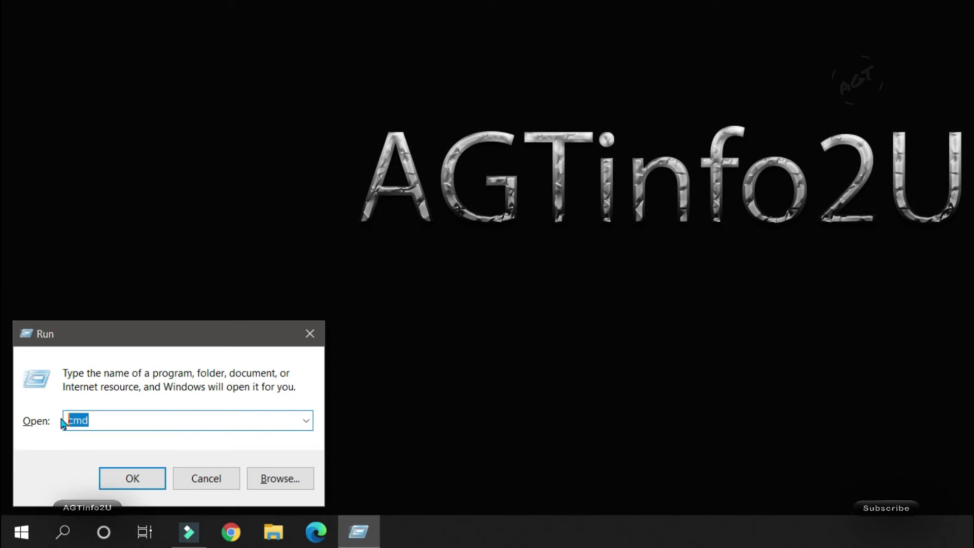
pyautogui.click(131, 479)
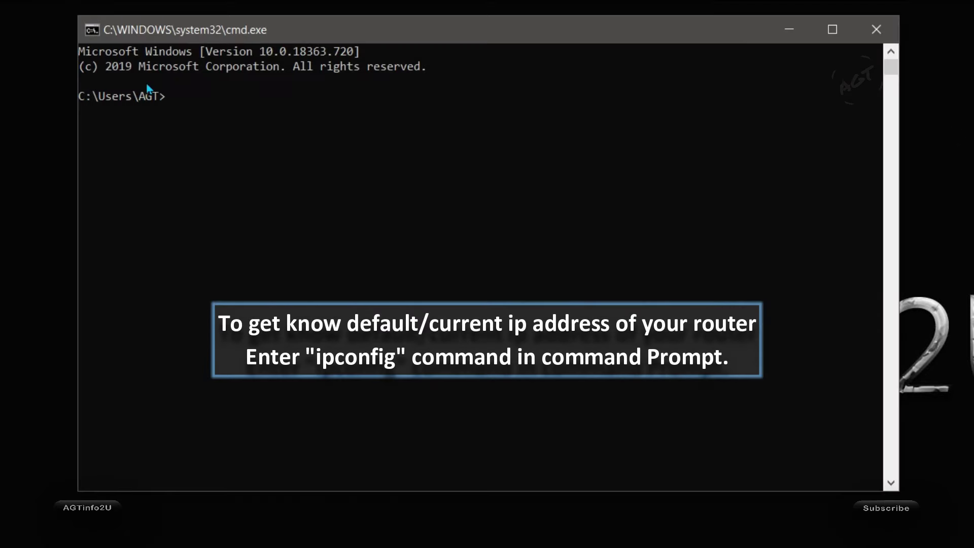
# - Run ipconfig, pick out the default gateway 192.168.0.1, then close the console
pyautogui.write('ipconfig')
pyautogui.press('Return')
pyautogui.scroll(2, 186, 128)
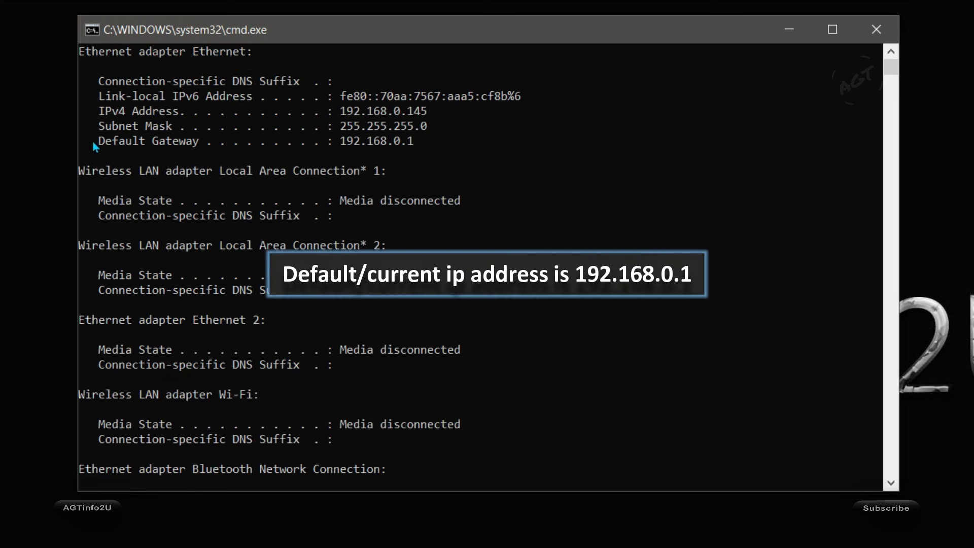
pyautogui.moveTo(98, 141); pyautogui.dragTo(414, 137)
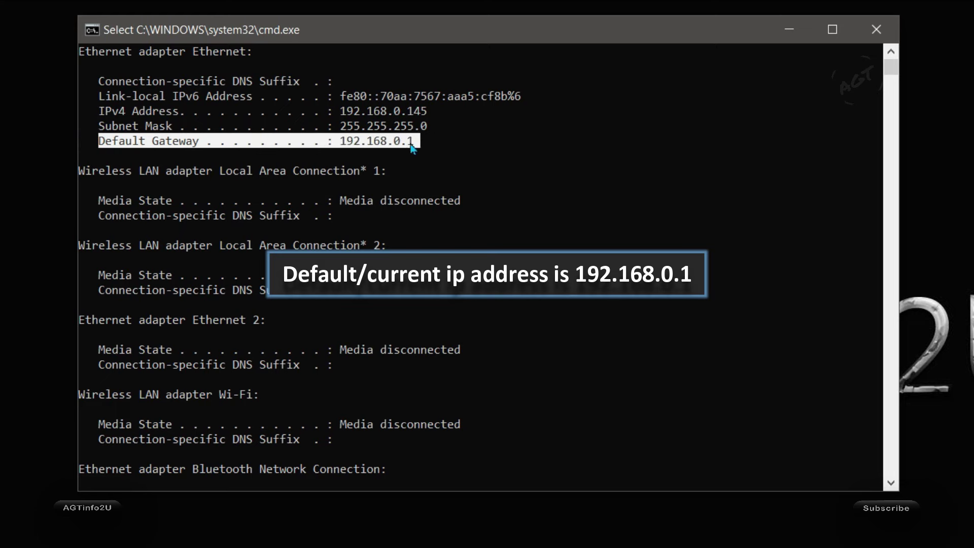
pyautogui.moveTo(341, 146); pyautogui.dragTo(414, 150)
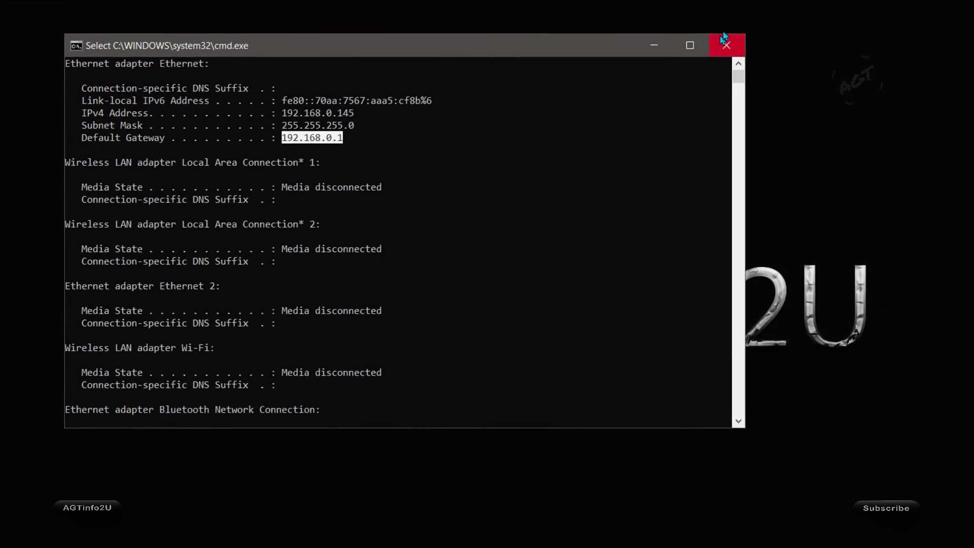
pyautogui.click(684, 50)
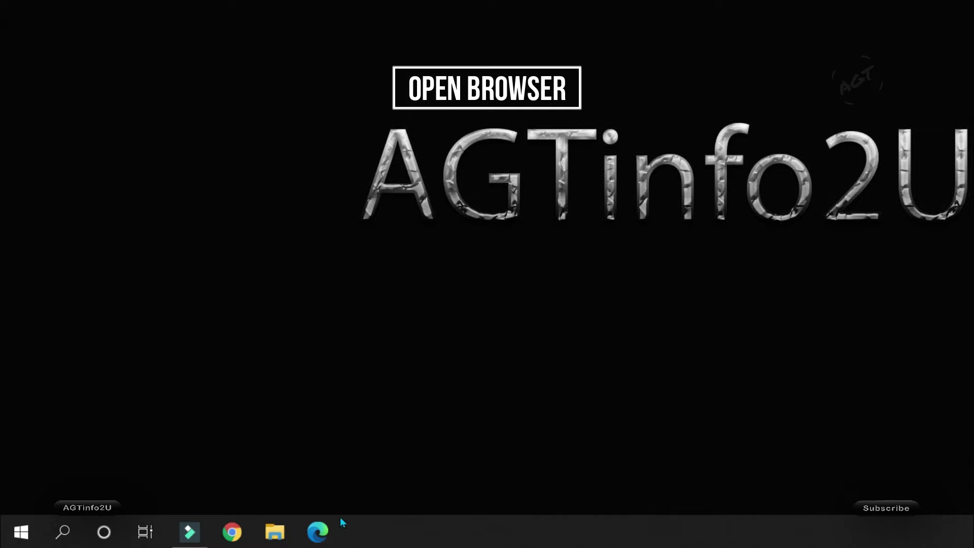
# - Open Edge and browse to the router's address 192.168.0.1
pyautogui.click(318, 530)
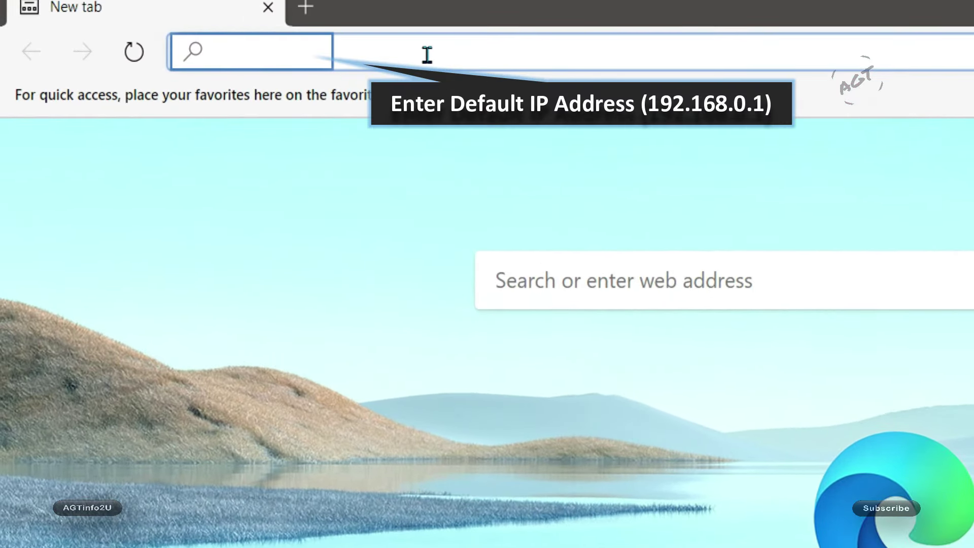
pyautogui.write('192.168.0.1')
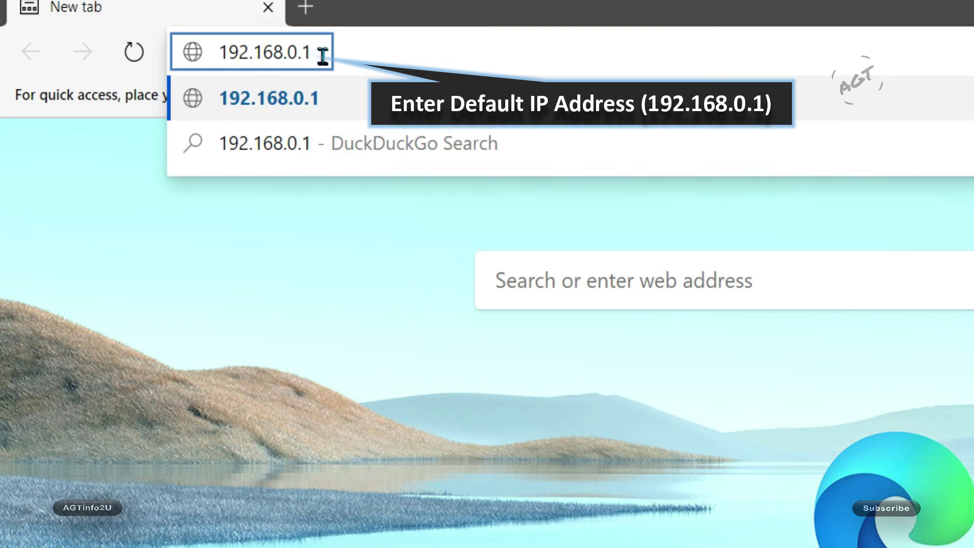
pyautogui.moveTo(322, 57); pyautogui.dragTo(191, 55)
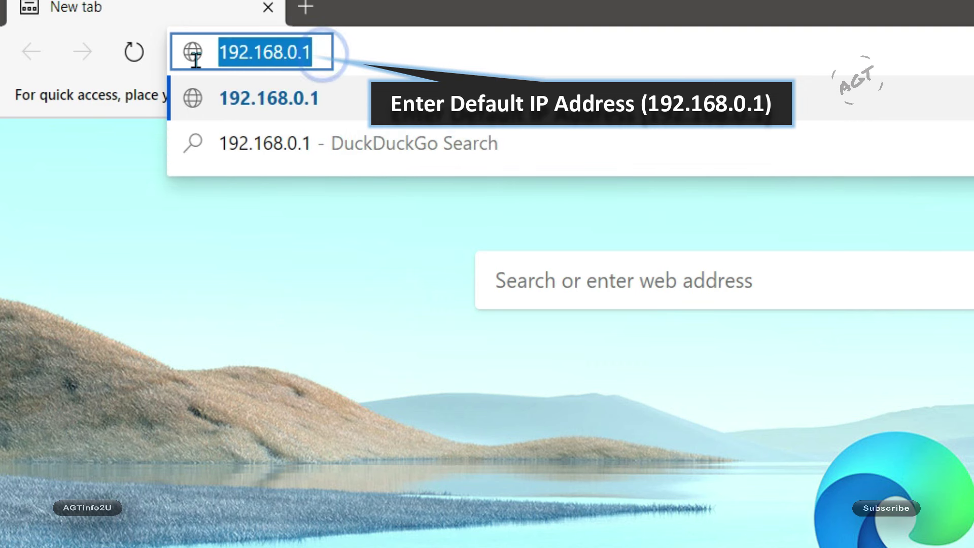
pyautogui.click(333, 65)
pyautogui.moveTo(328, 61); pyautogui.dragTo(209, 59)
pyautogui.click(346, 54)
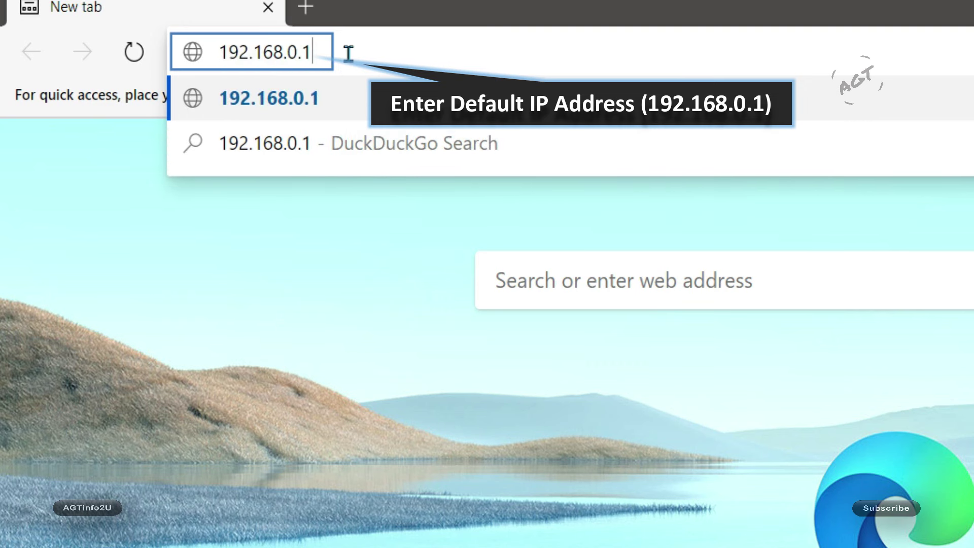
pyautogui.press('Return')
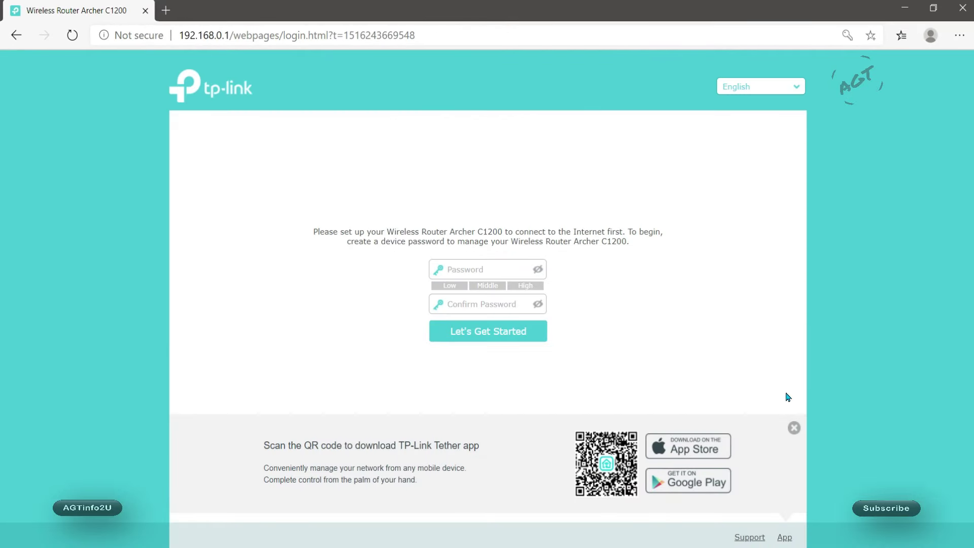
# - Dismiss the Tether banner, create and confirm the admin password, and start setup
pyautogui.click(794, 429)
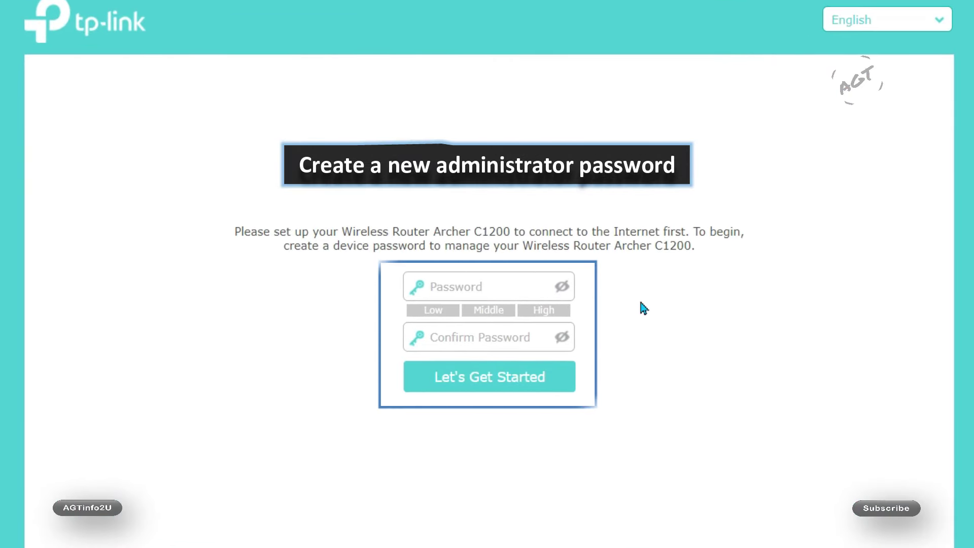
pyautogui.click(530, 286)
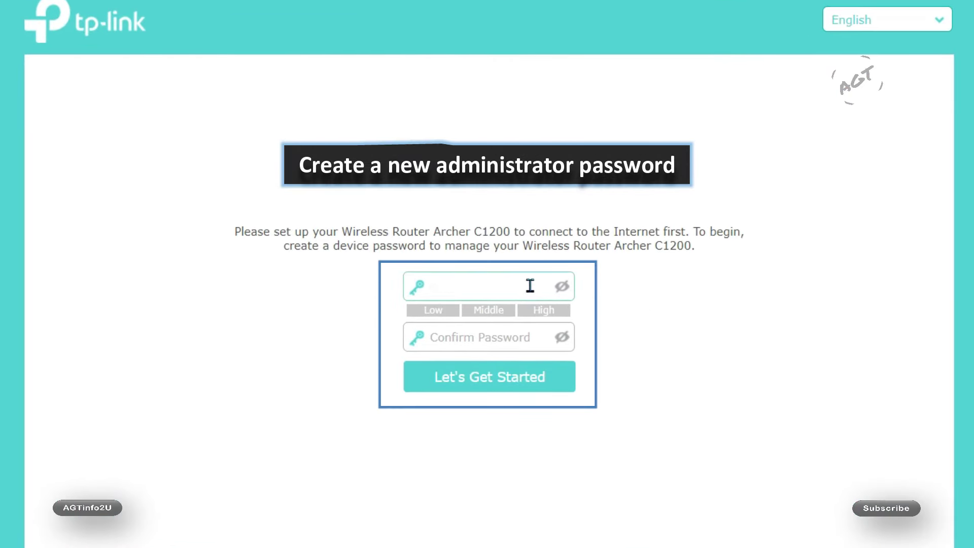
pyautogui.write('••••')
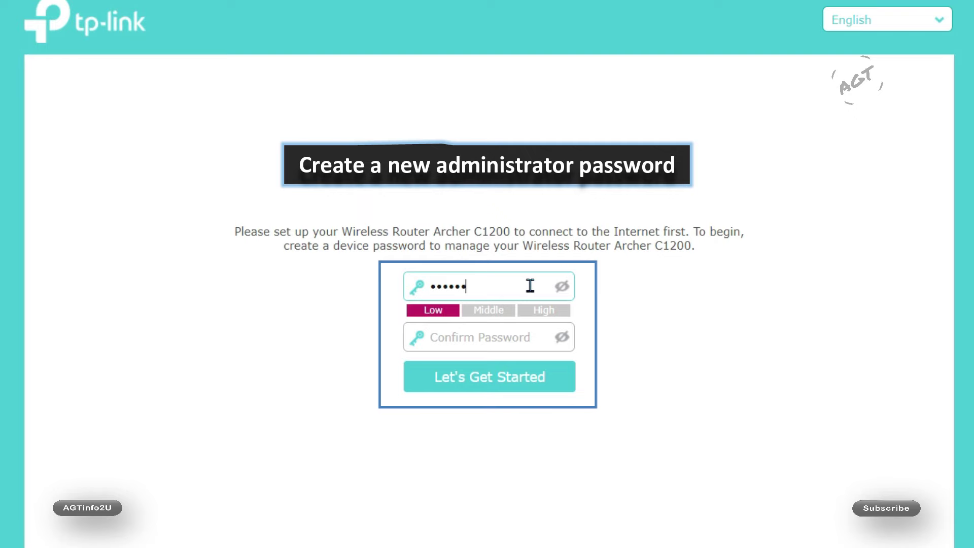
pyautogui.write('••••••••')
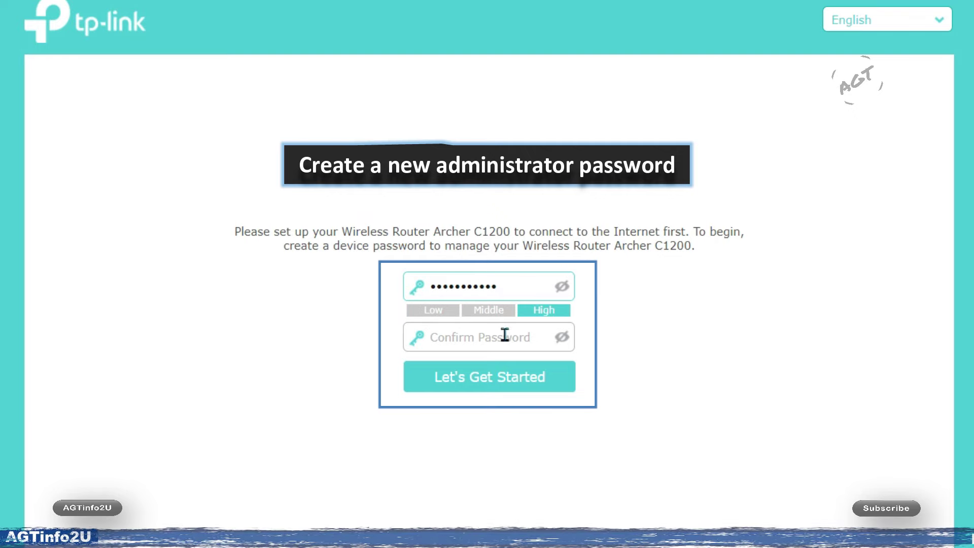
pyautogui.click(488, 339)
pyautogui.write('•••••••')
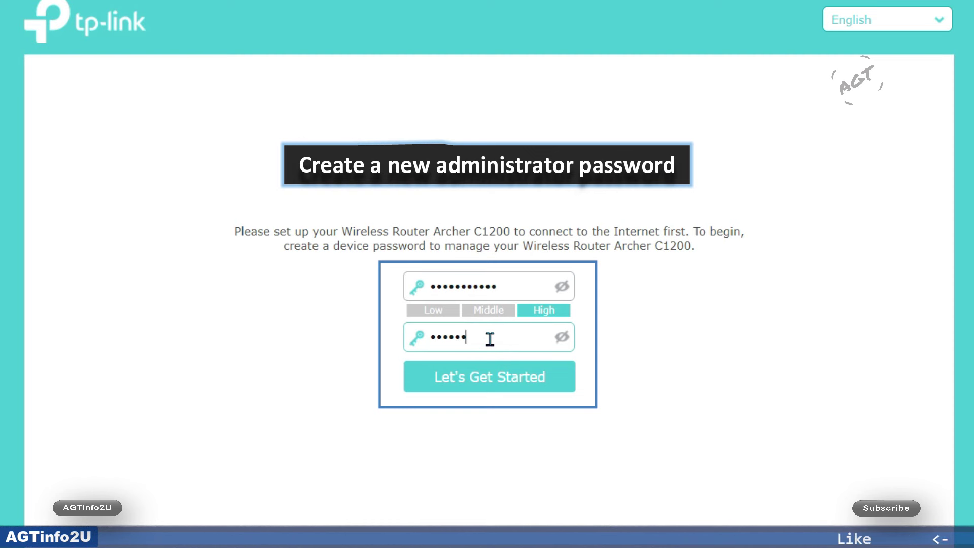
pyautogui.write('•••••')
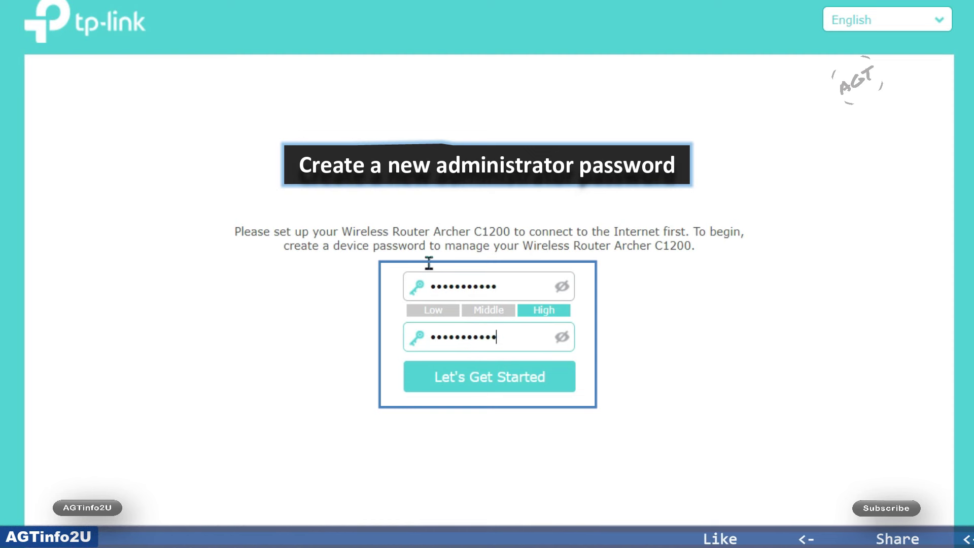
pyautogui.click(562, 338)
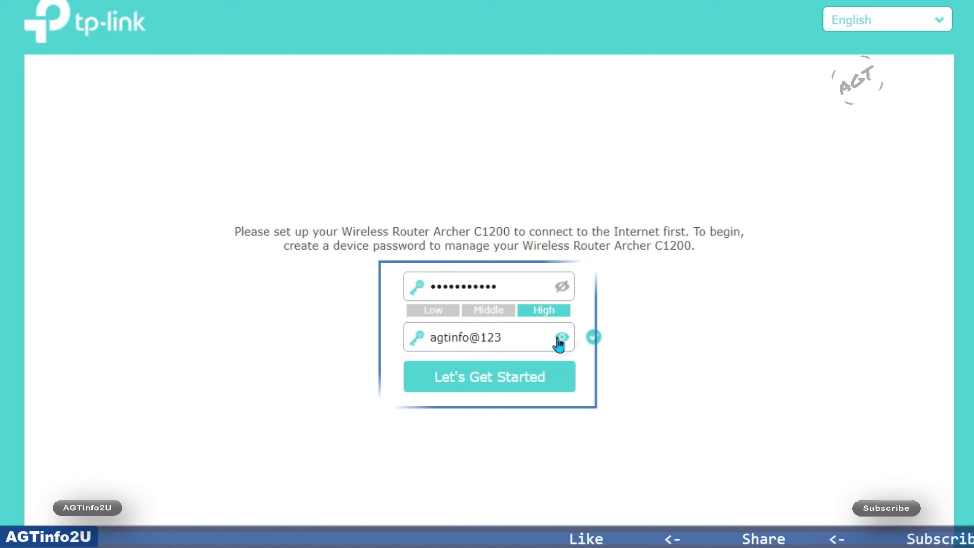
pyautogui.click(562, 338)
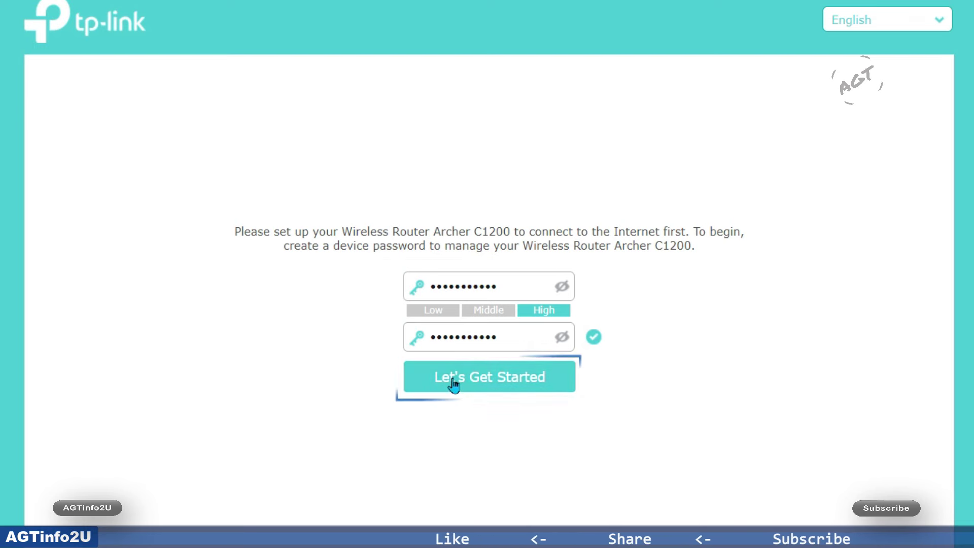
pyautogui.click(509, 390)
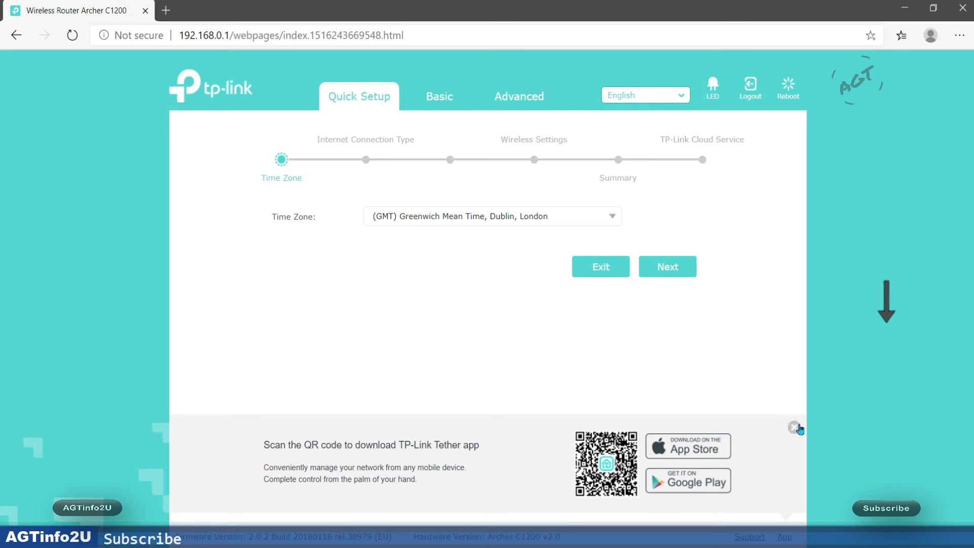
# - Dismiss the Tether banner, switch to the Advanced tab, and expand Wireless in the sidebar
pyautogui.click(794, 427)
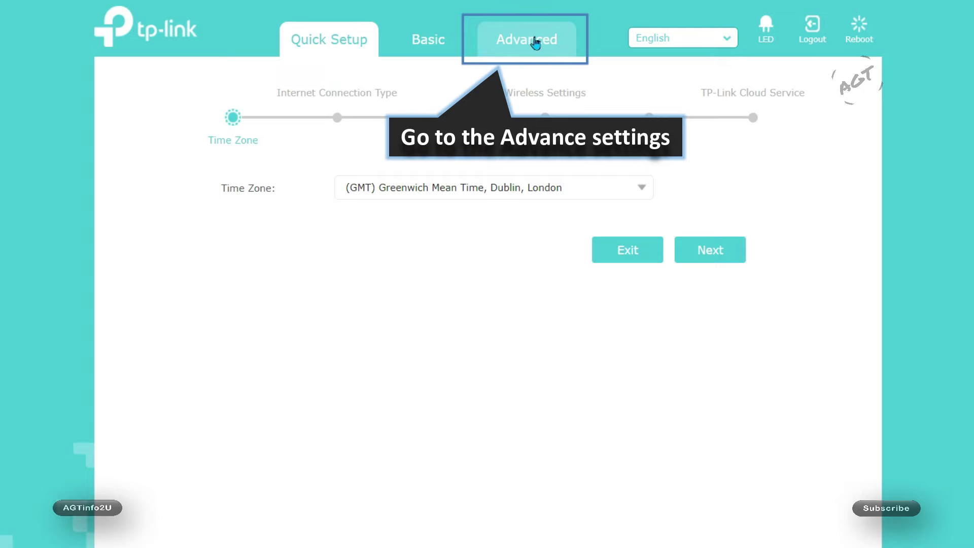
pyautogui.click(523, 40)
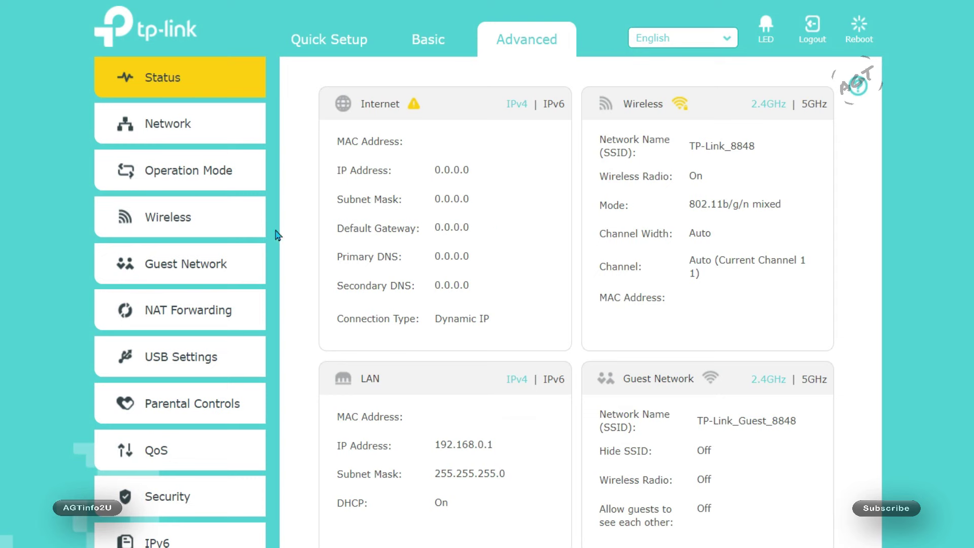
pyautogui.click(171, 227)
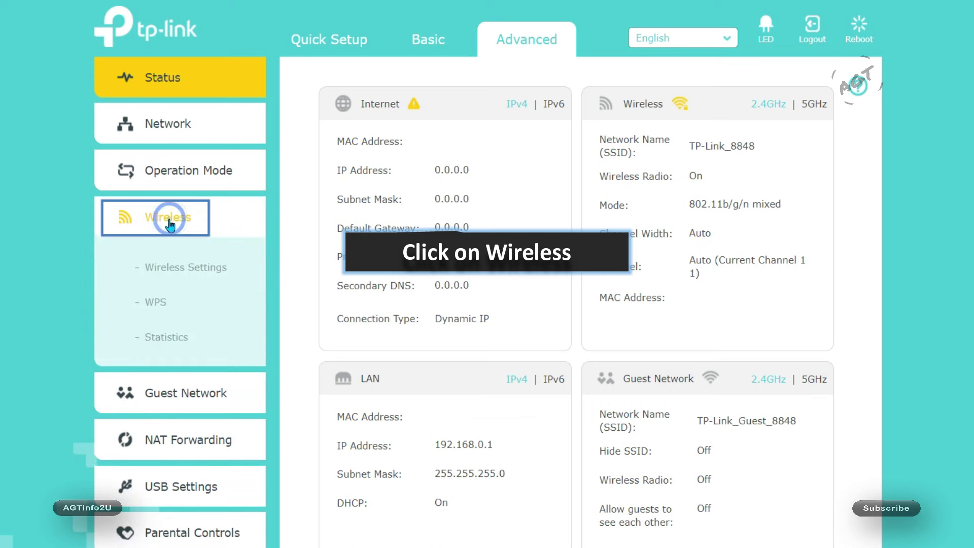
# - In 2.4GHz Wireless Settings, change the SSID from TP-Link_8848 to AGT
pyautogui.click(185, 269)
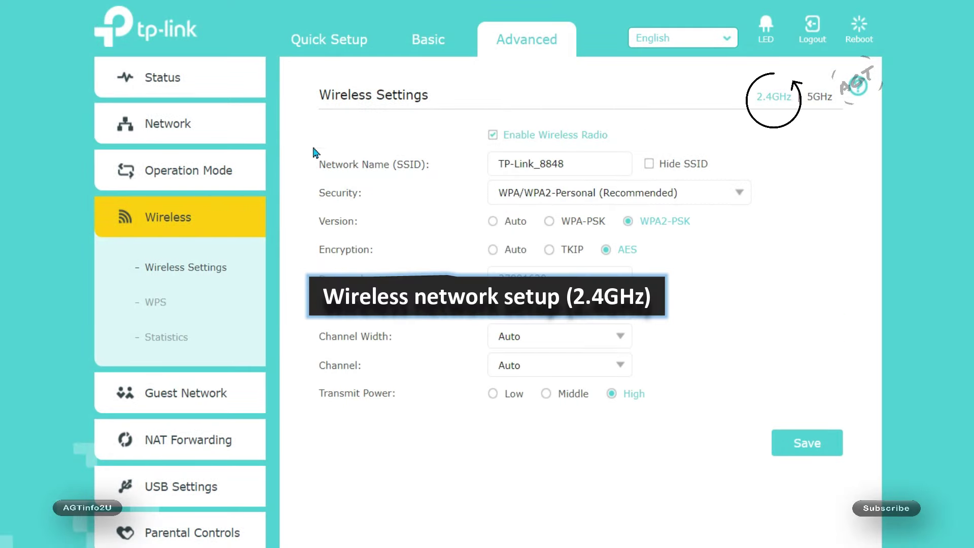
pyautogui.click(319, 98)
pyautogui.click(437, 95)
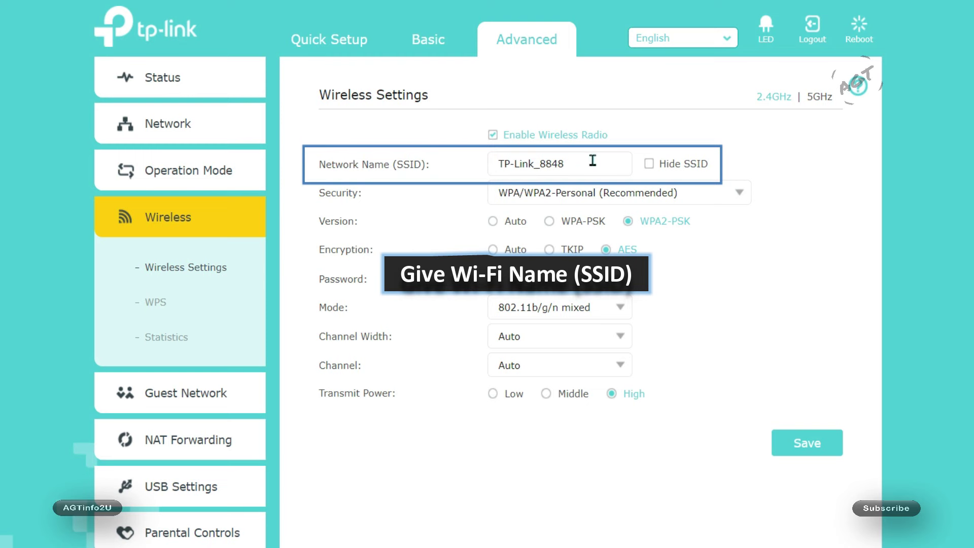
pyautogui.moveTo(592, 161); pyautogui.dragTo(448, 166)
pyautogui.write('AGT')
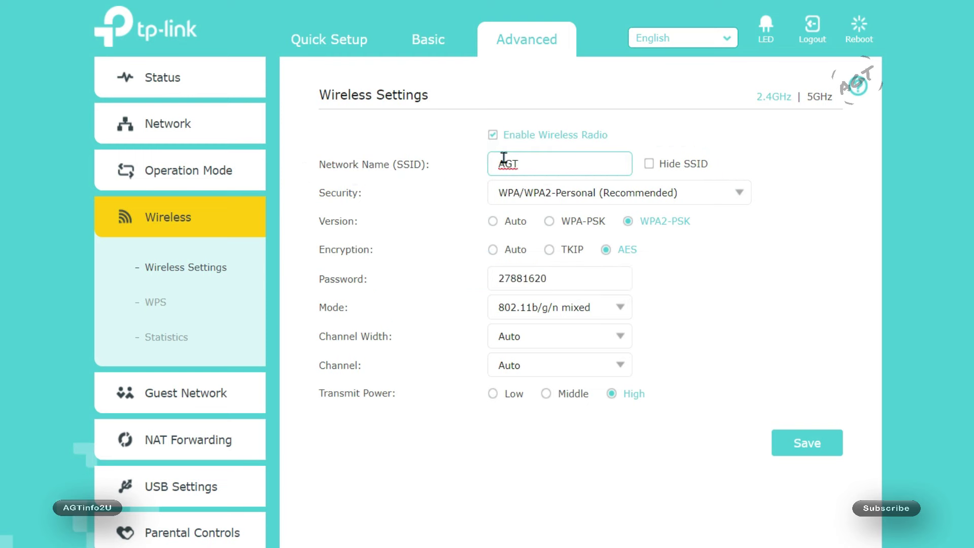
pyautogui.doubleClick(549, 169)
pyautogui.click(319, 197)
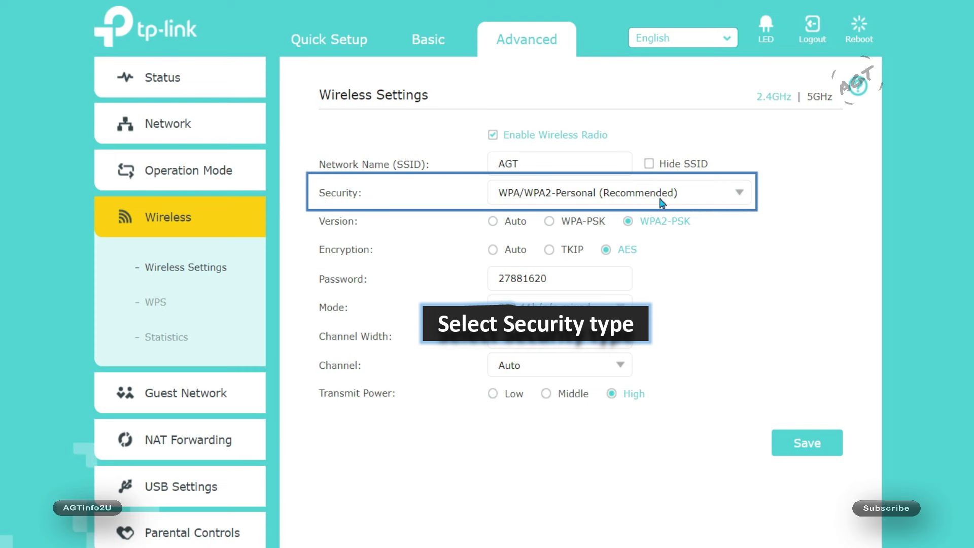
# - Keep WPA/WPA2-Personal security, enter the new 2.4 GHz Wi-Fi password, and save
pyautogui.click(742, 194)
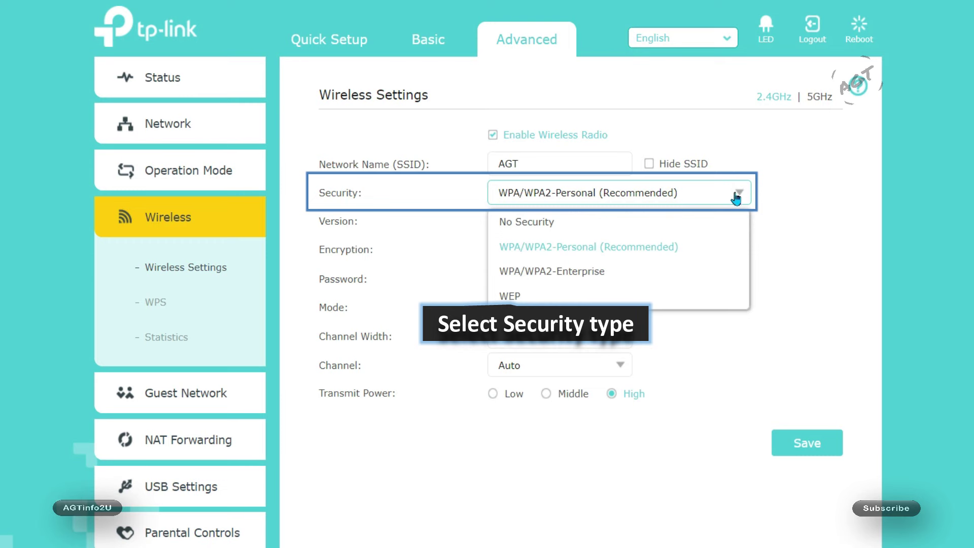
pyautogui.click(616, 247)
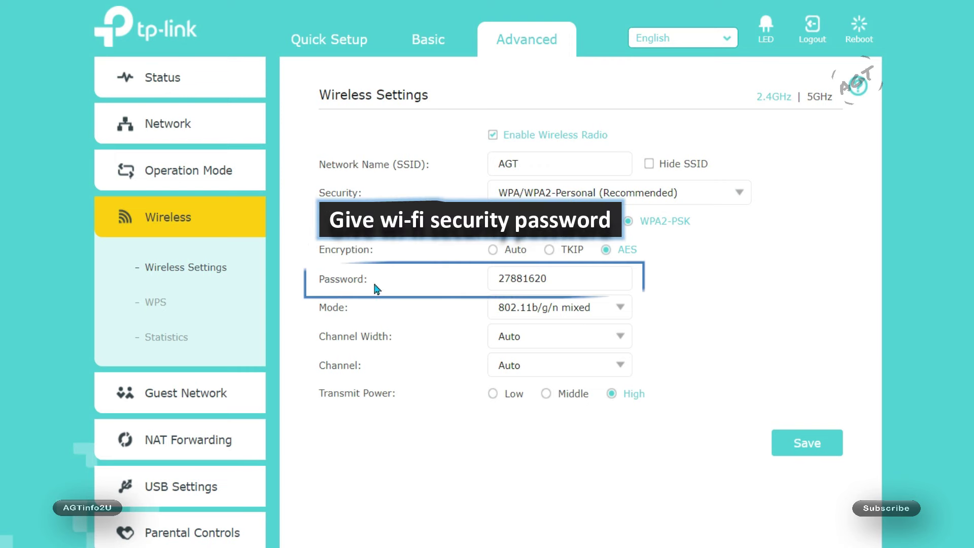
pyautogui.doubleClick(565, 280)
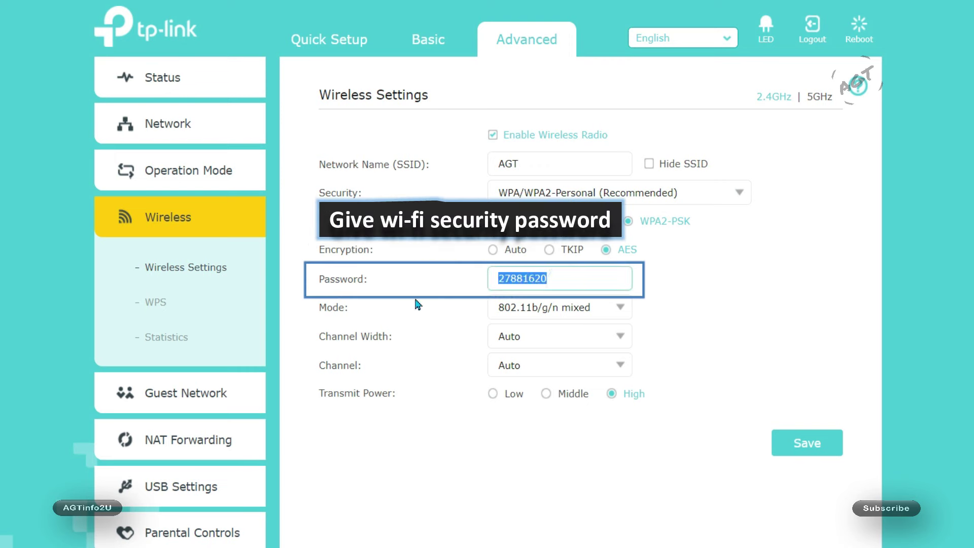
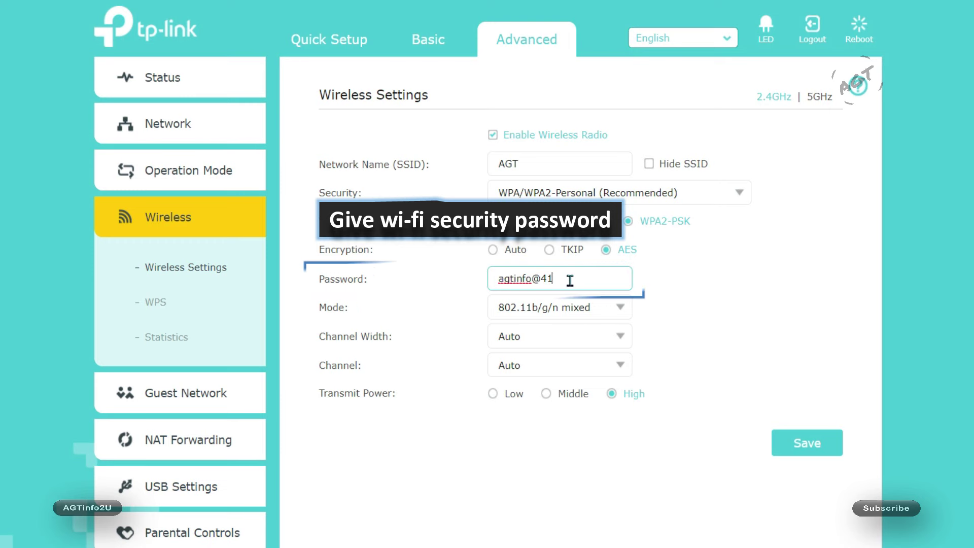
pyautogui.tripleClick(629, 279)
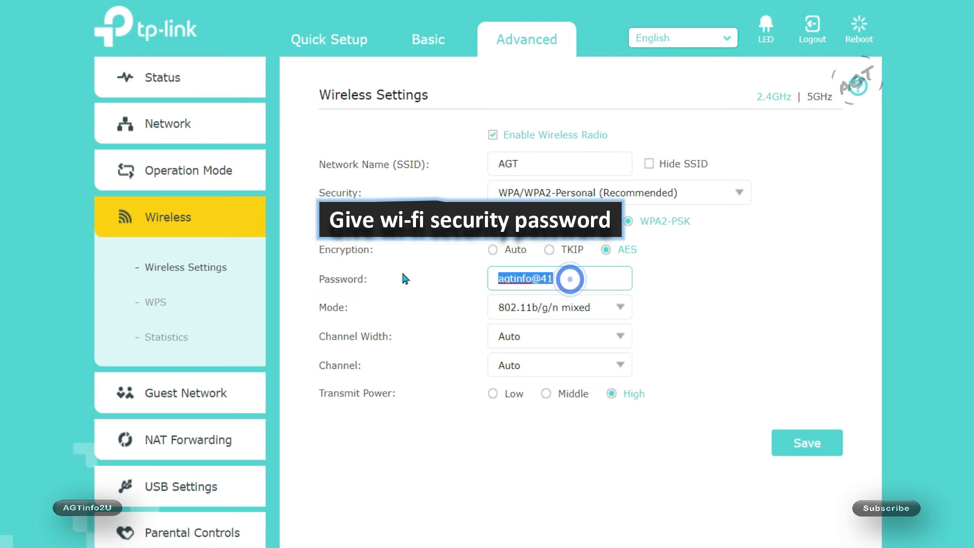
pyautogui.click(726, 255)
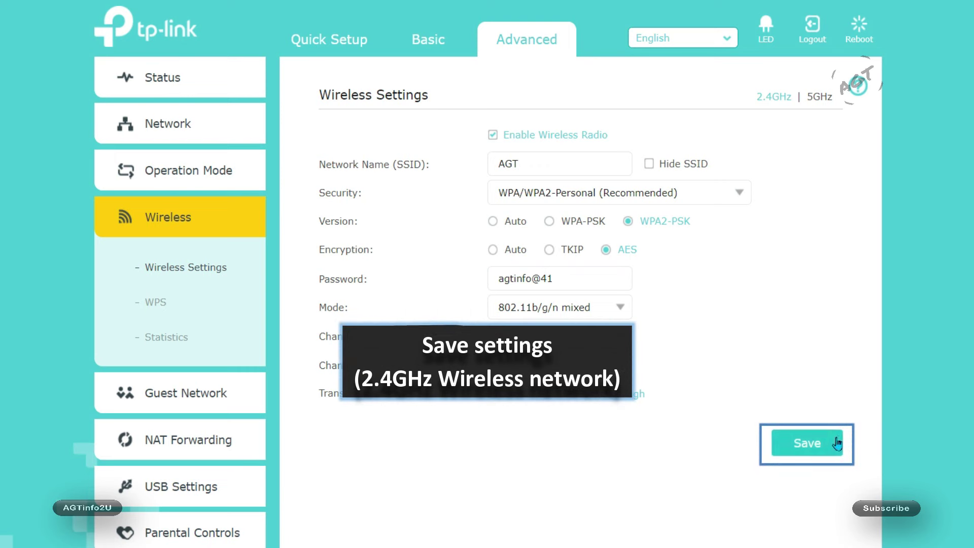
pyautogui.click(806, 446)
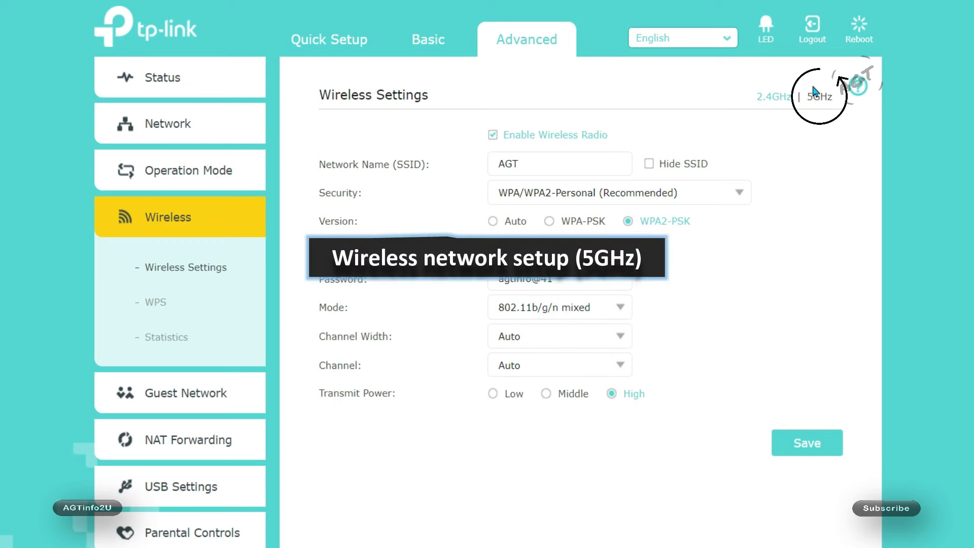
# - Switch to the 5GHz settings and rename the network to AGT_5G
pyautogui.click(820, 99)
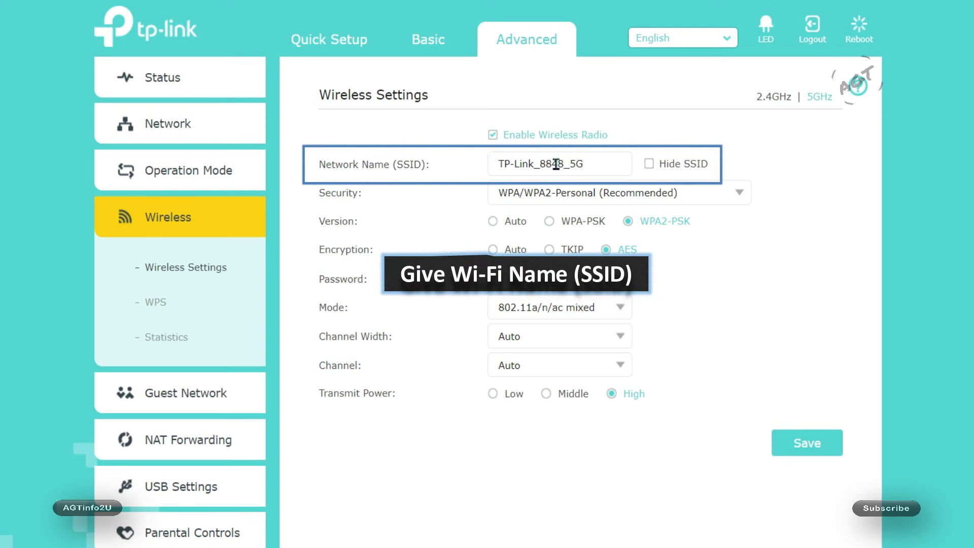
pyautogui.moveTo(564, 163); pyautogui.dragTo(490, 169)
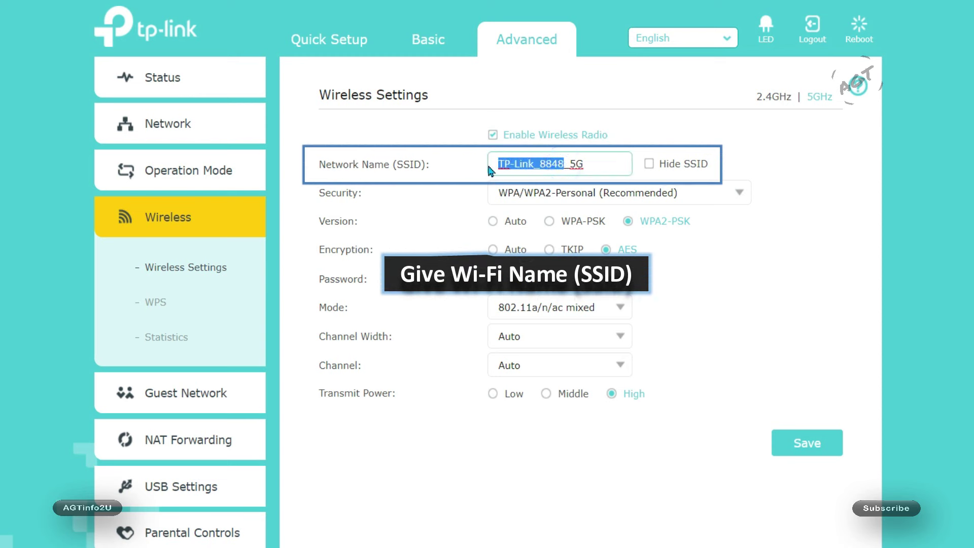
pyautogui.write('AGT')
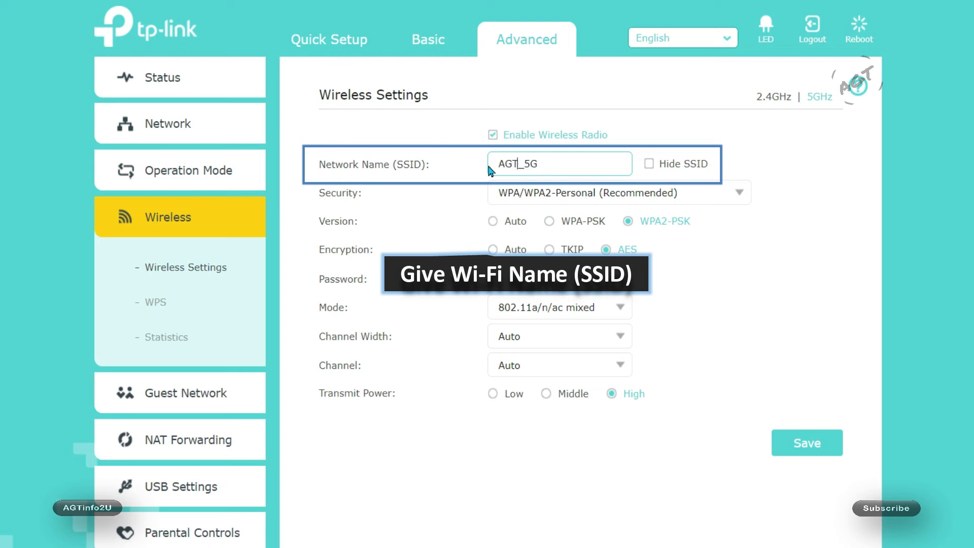
pyautogui.moveTo(577, 164); pyautogui.dragTo(310, 152)
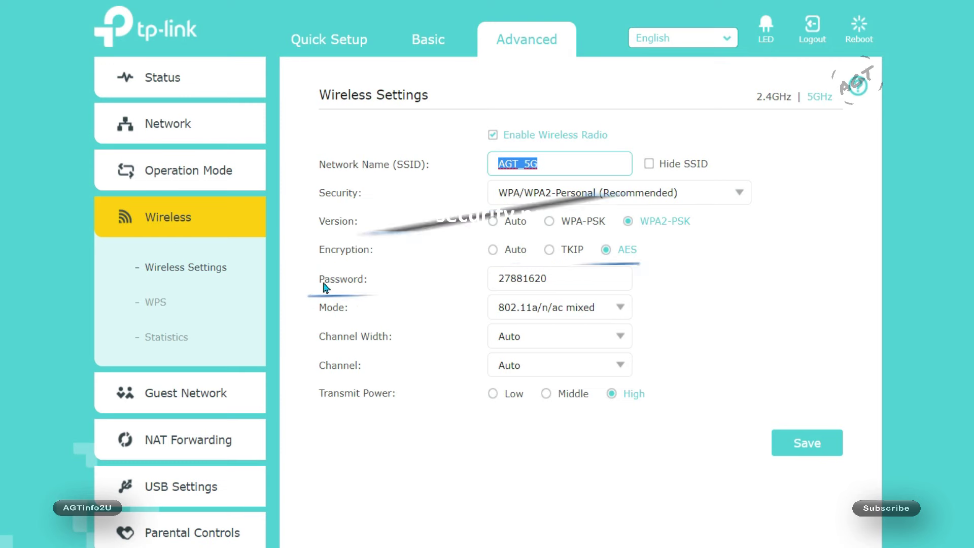
# - Replace the 5 GHz Wi-Fi password with the new one and save the settings
pyautogui.moveTo(631, 278); pyautogui.dragTo(457, 269)
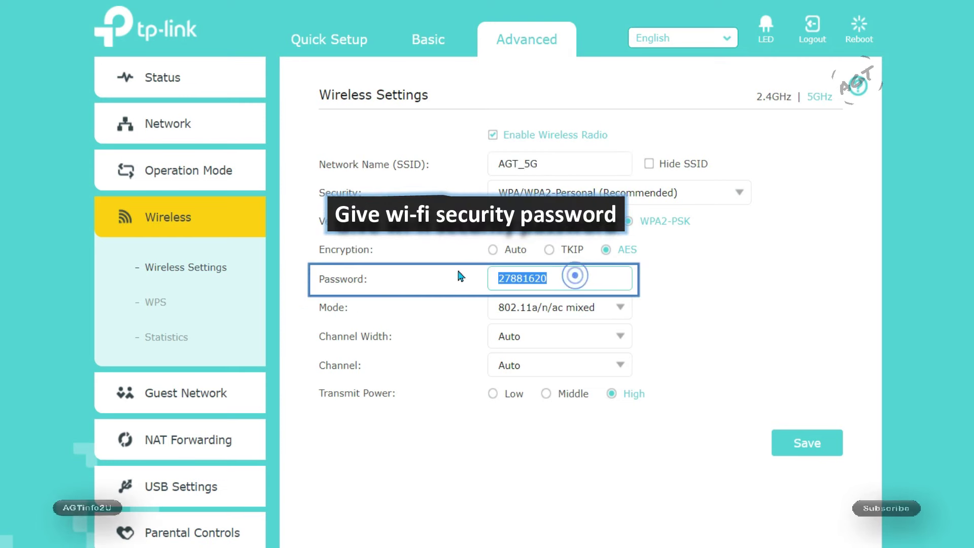
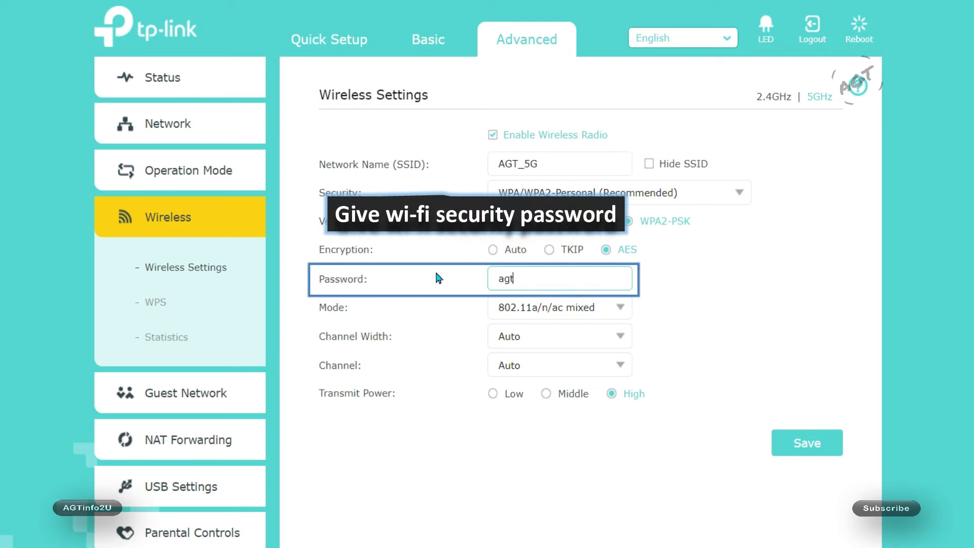
pyautogui.moveTo(579, 278); pyautogui.dragTo(466, 292)
pyautogui.click(703, 291)
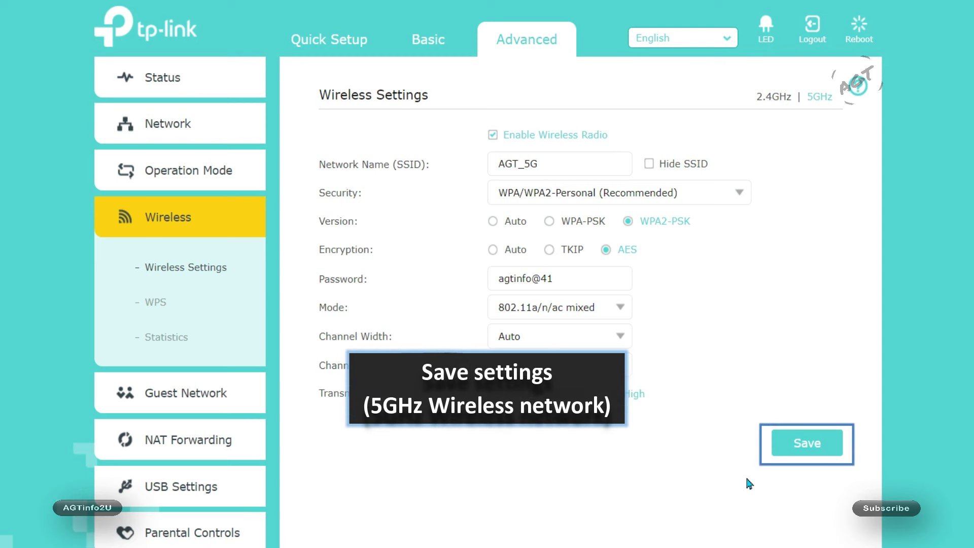
pyautogui.click(808, 440)
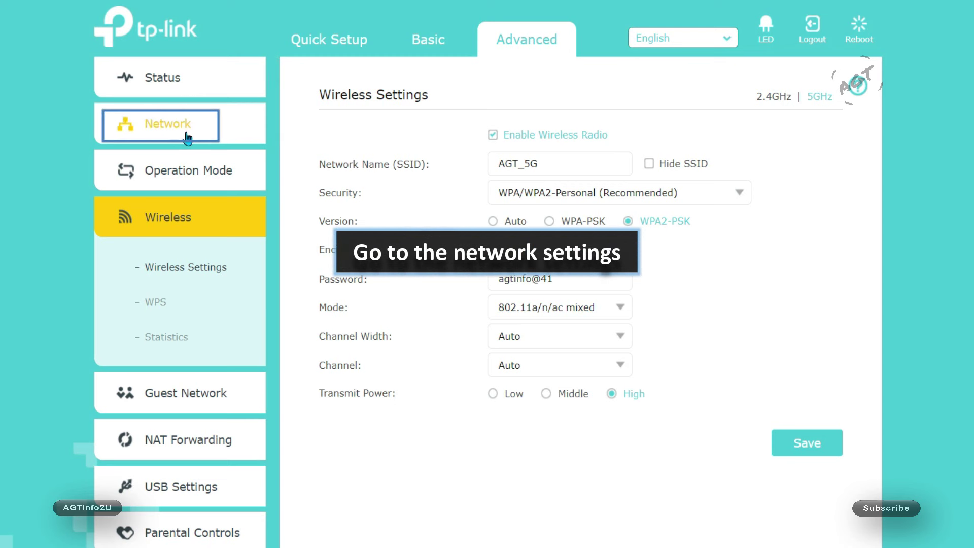
# - Go to Network > Internet and set the connection type to Static IP
pyautogui.click(158, 128)
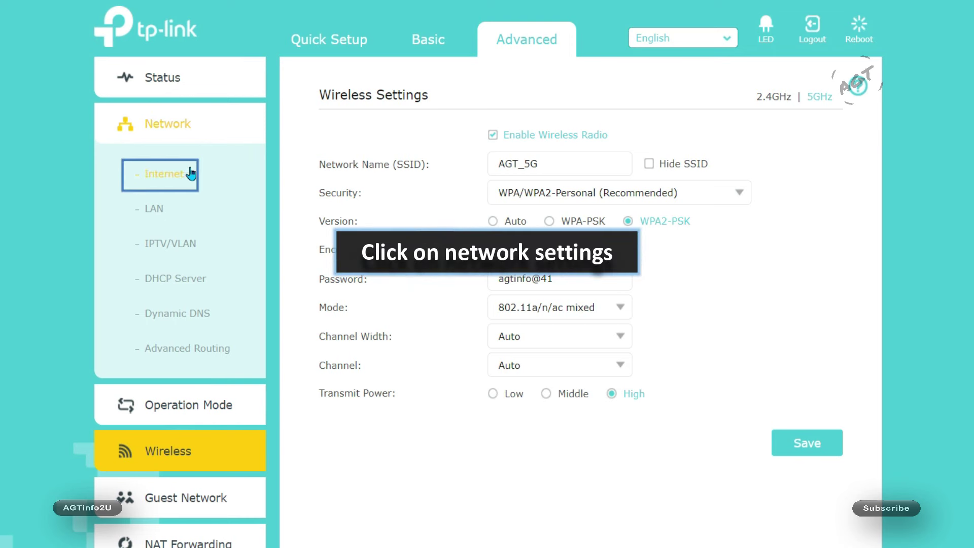
pyautogui.click(172, 181)
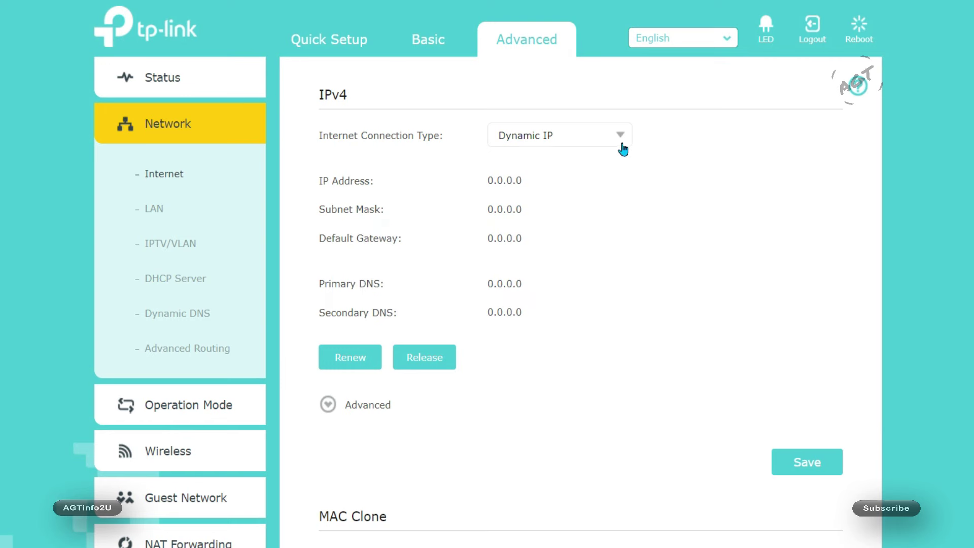
pyautogui.click(622, 147)
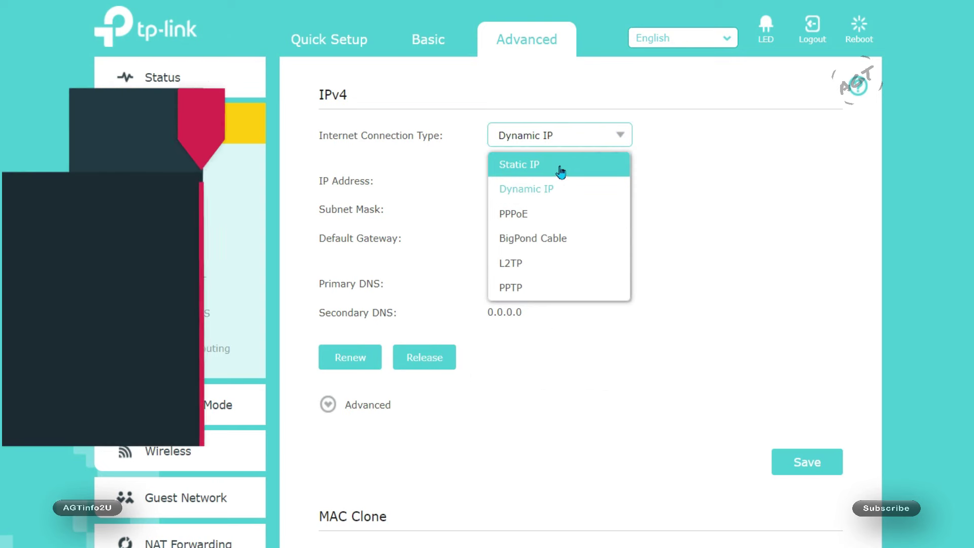
pyautogui.click(560, 171)
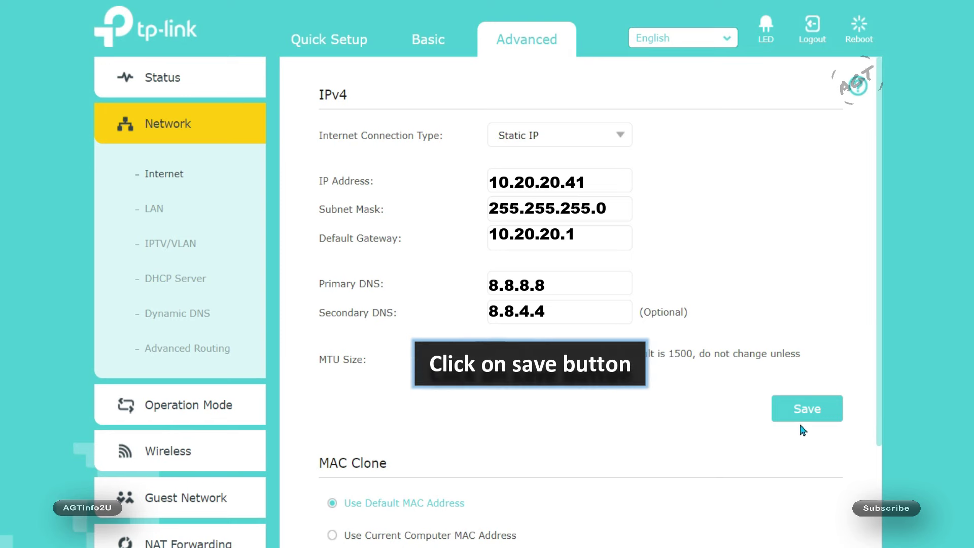
# - Save the Static IP settings, then change the connection type to PPPoE
pyautogui.click(806, 409)
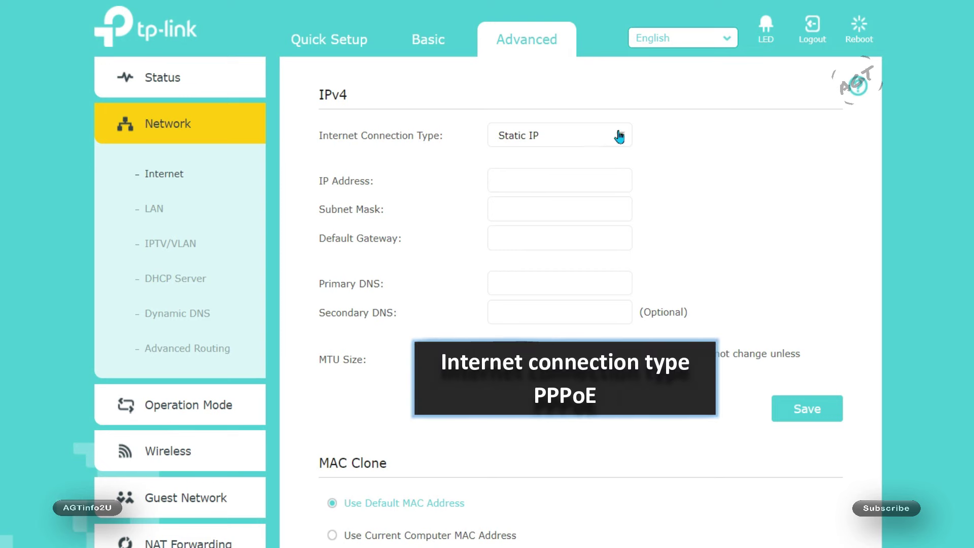
pyautogui.click(601, 135)
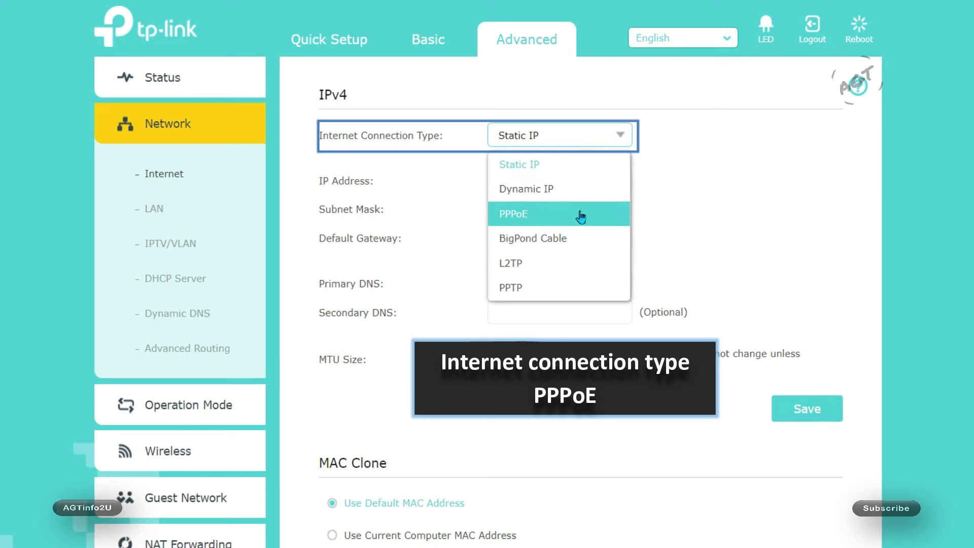
pyautogui.click(534, 221)
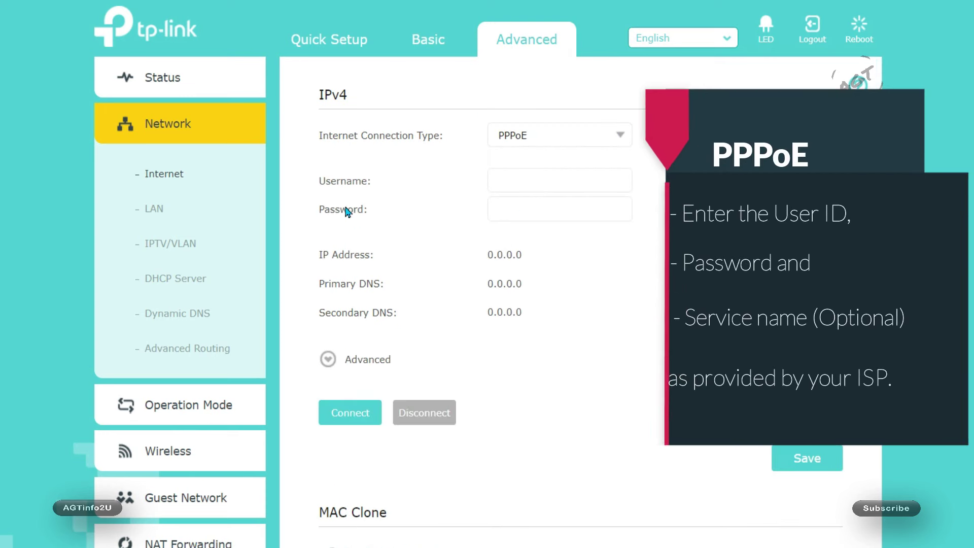
pyautogui.click(317, 207)
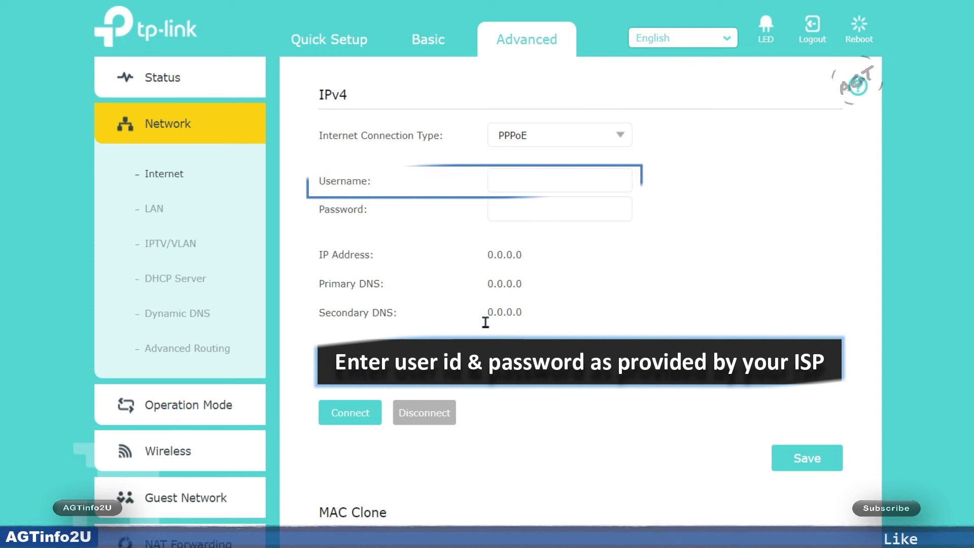
# - Enter the ISP's PPPoE username and begin typing the password
pyautogui.click(608, 180)
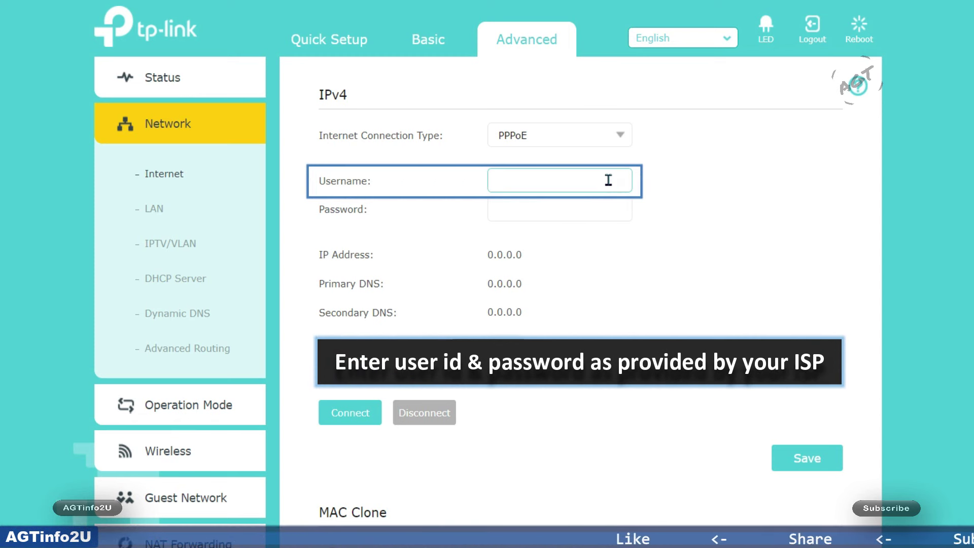
pyautogui.write('sa')
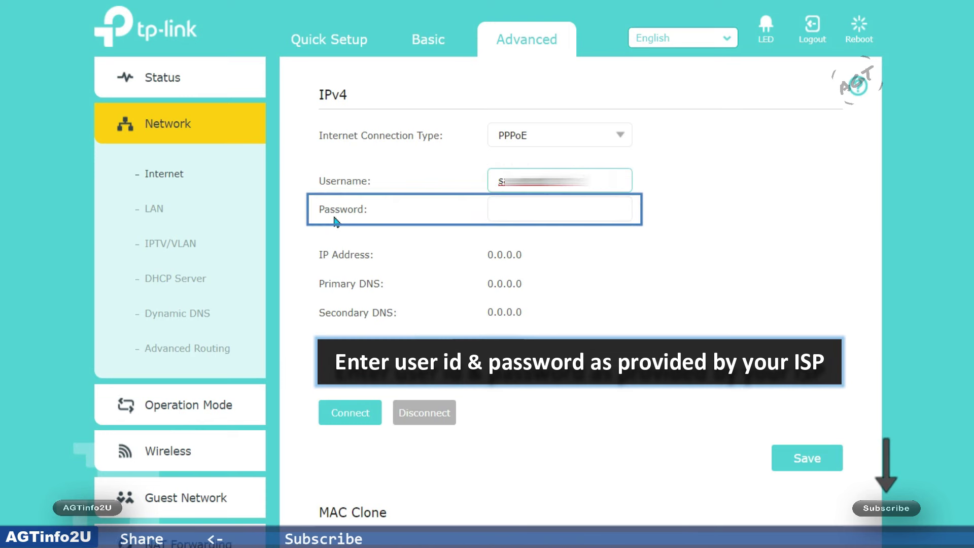
pyautogui.click(606, 213)
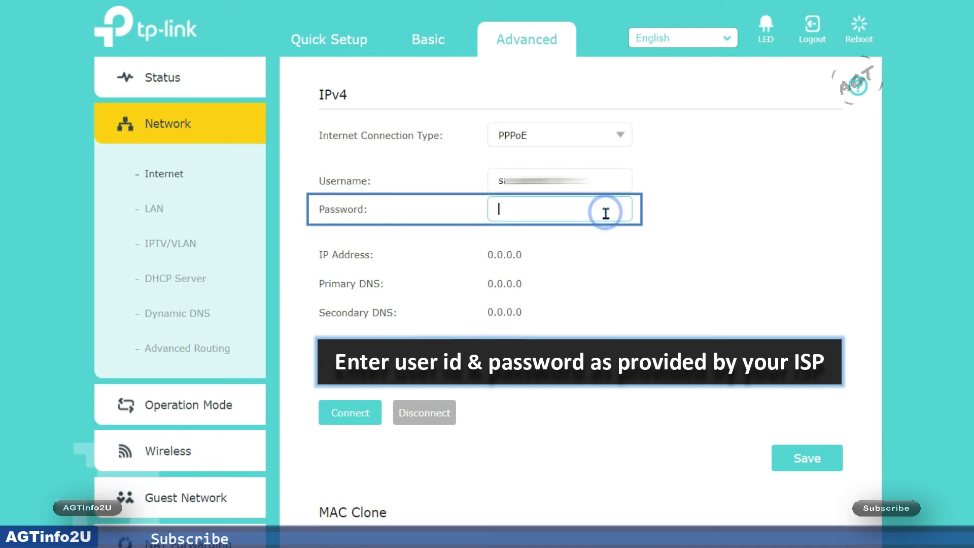
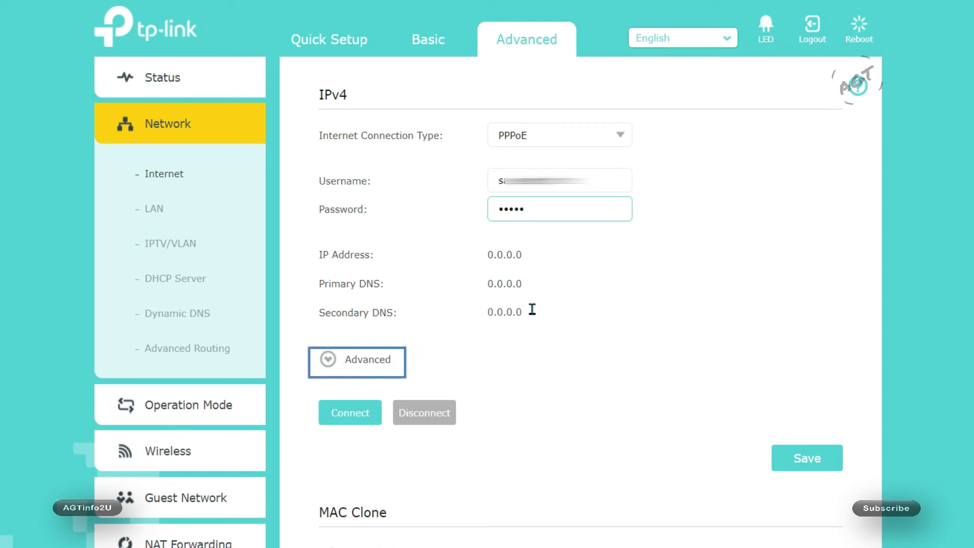
# - Expand the advanced PPPoE settings and enter the ISP's service name
pyautogui.click(329, 360)
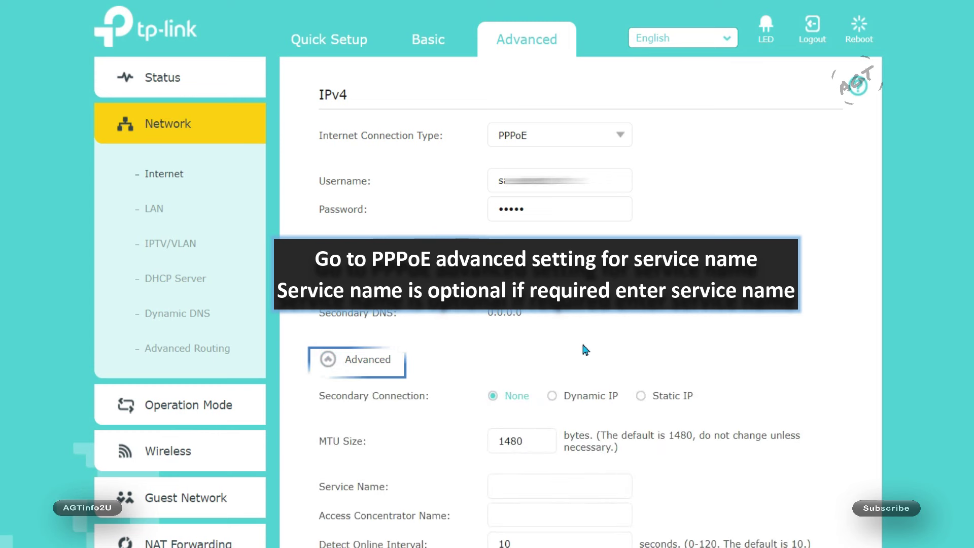
pyautogui.scroll(-5, 765, 322)
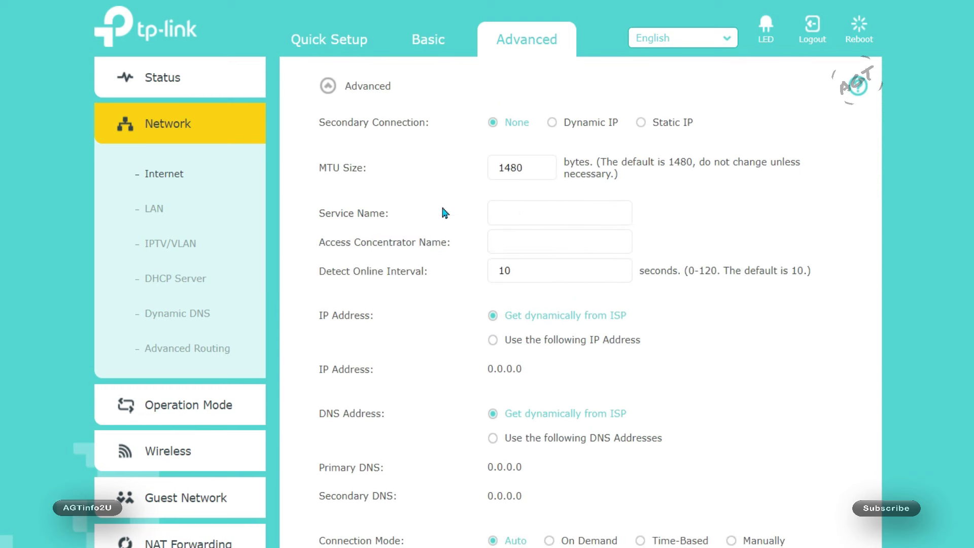
pyautogui.scroll(-1, 643, 188)
pyautogui.click(583, 145)
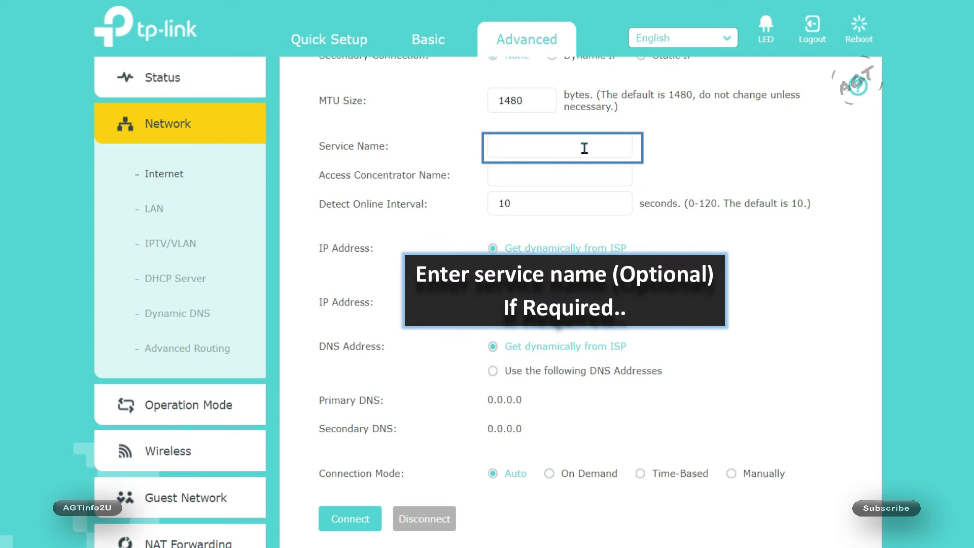
pyautogui.click(588, 148)
pyautogui.write('i')
pyautogui.moveTo(540, 147); pyautogui.dragTo(372, 155)
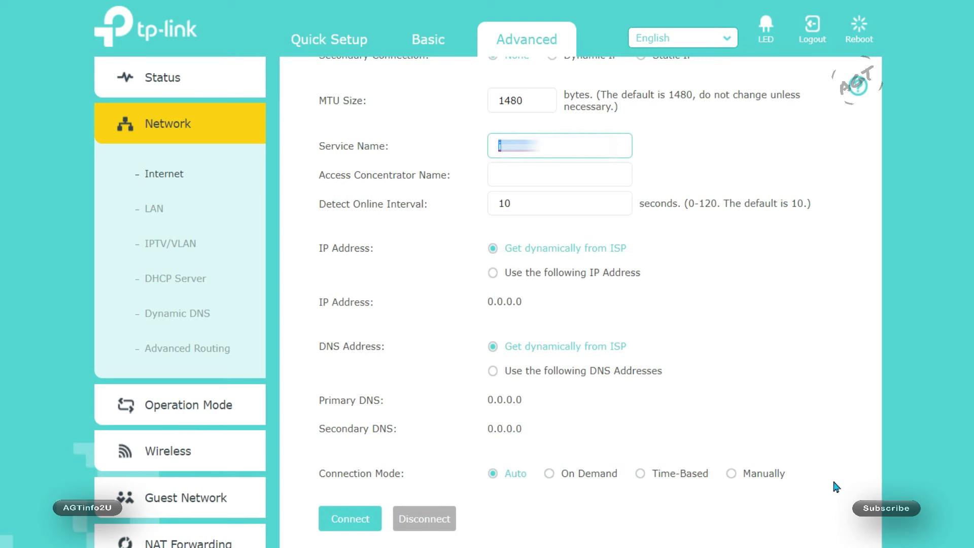
# - Save the PPPoE settings and check the assigned IP address and DNS servers
pyautogui.scroll(-4, 832, 478)
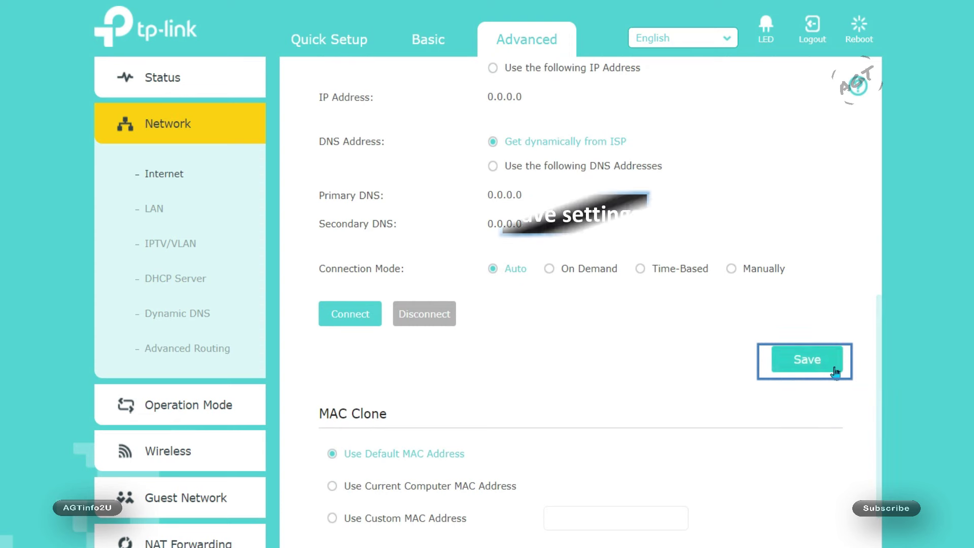
pyautogui.click(796, 372)
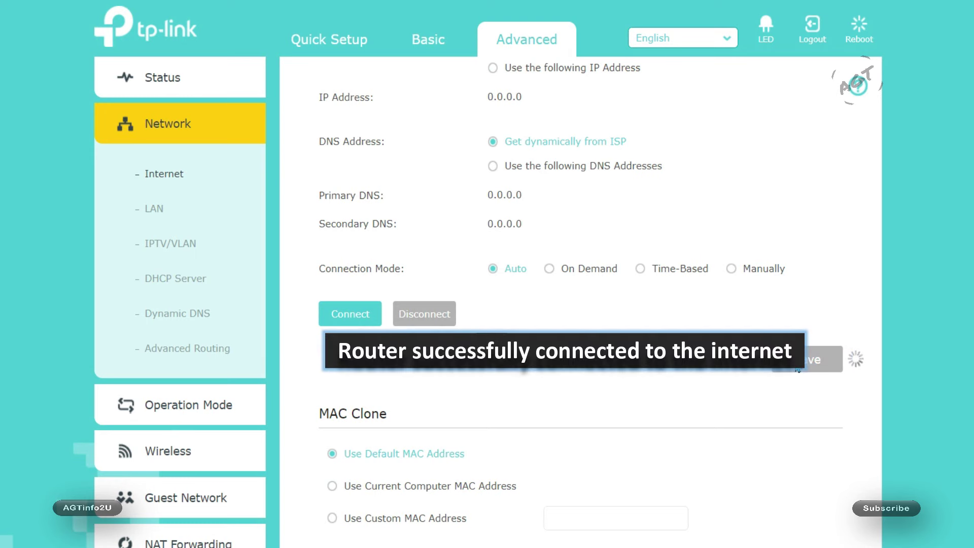
pyautogui.scroll(15, 796, 370)
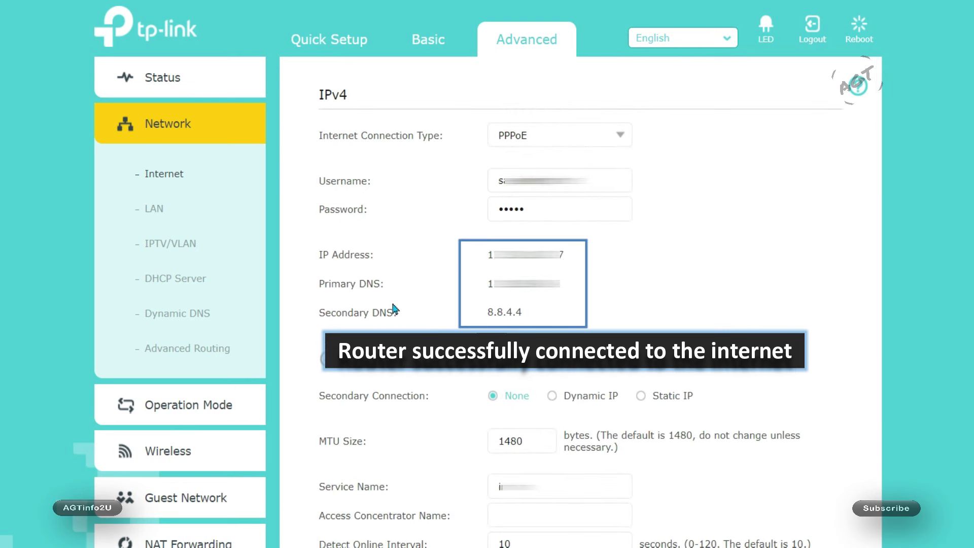
# - Highlight the router's new IP address, then join AGT_5G Wi-Fi with its security key
pyautogui.moveTo(482, 254); pyautogui.dragTo(564, 254)
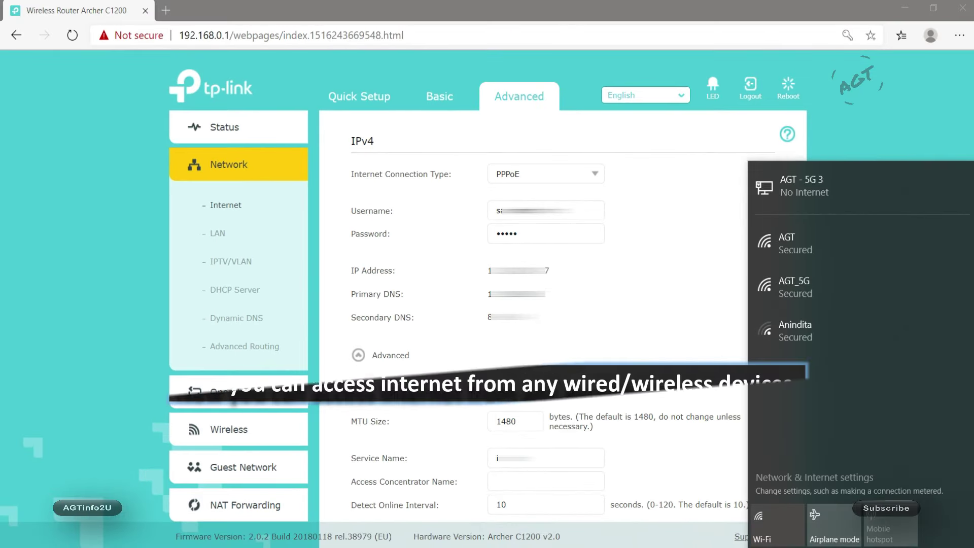
pyautogui.click(791, 290)
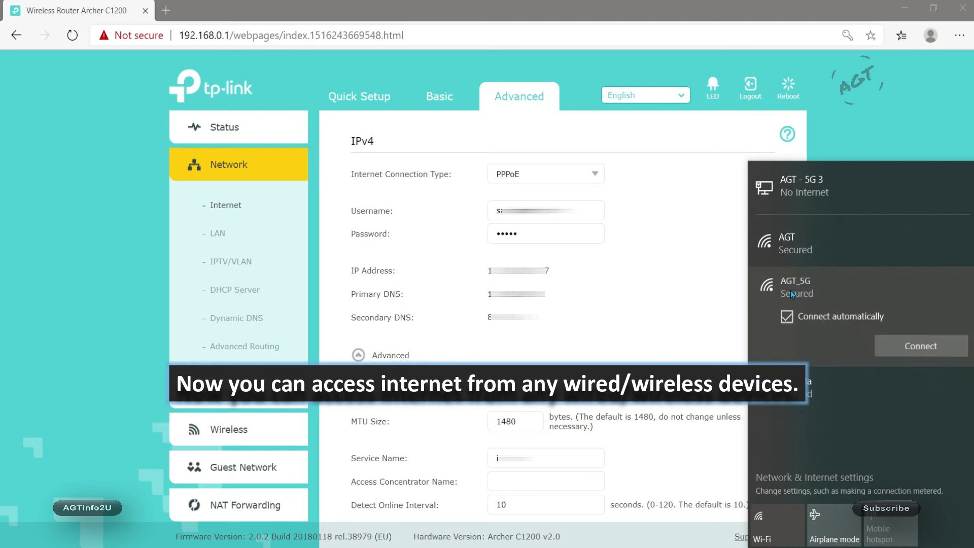
pyautogui.click(915, 348)
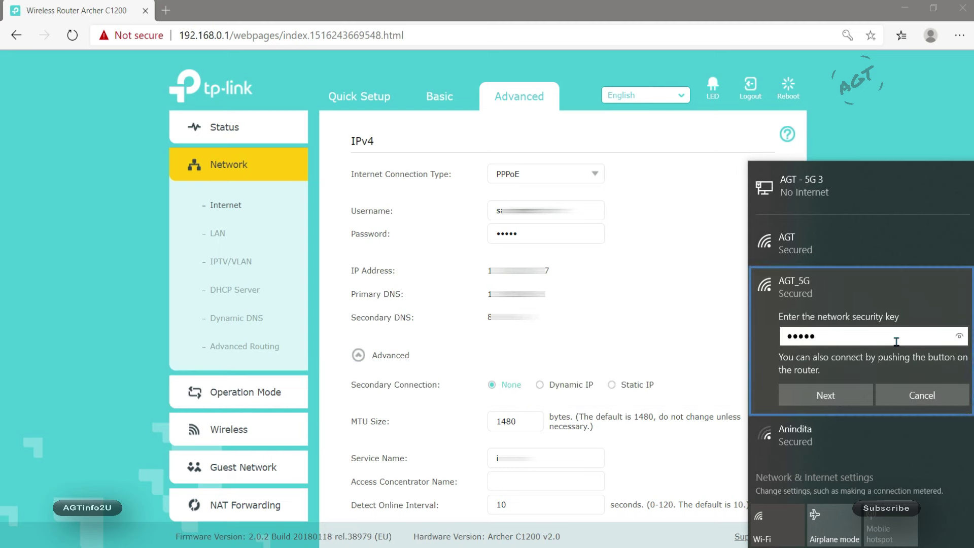
pyautogui.click(960, 337)
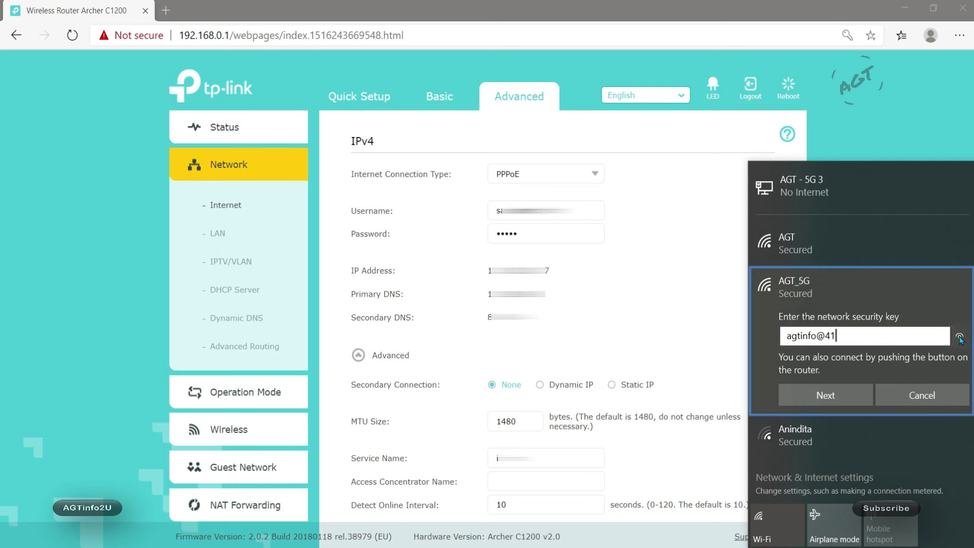
pyautogui.click(824, 394)
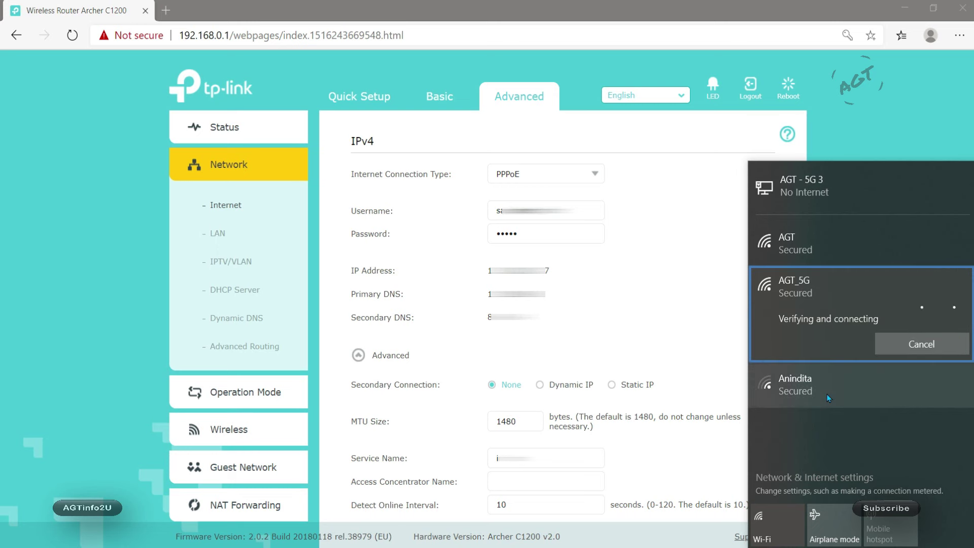
pyautogui.click(803, 245)
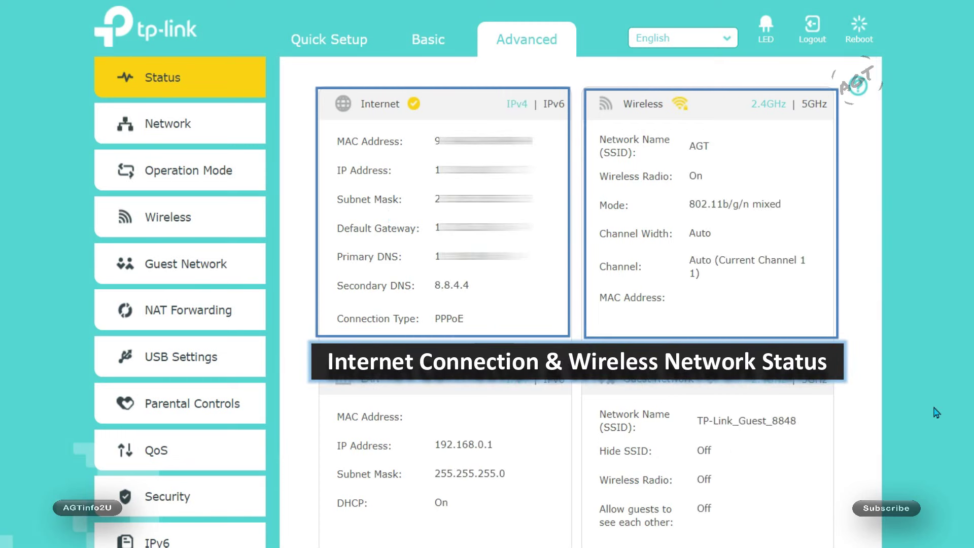
# - Compare the 2.4GHz and 5GHz wireless status on the router's Status page, ending on 5GHz
pyautogui.click(814, 105)
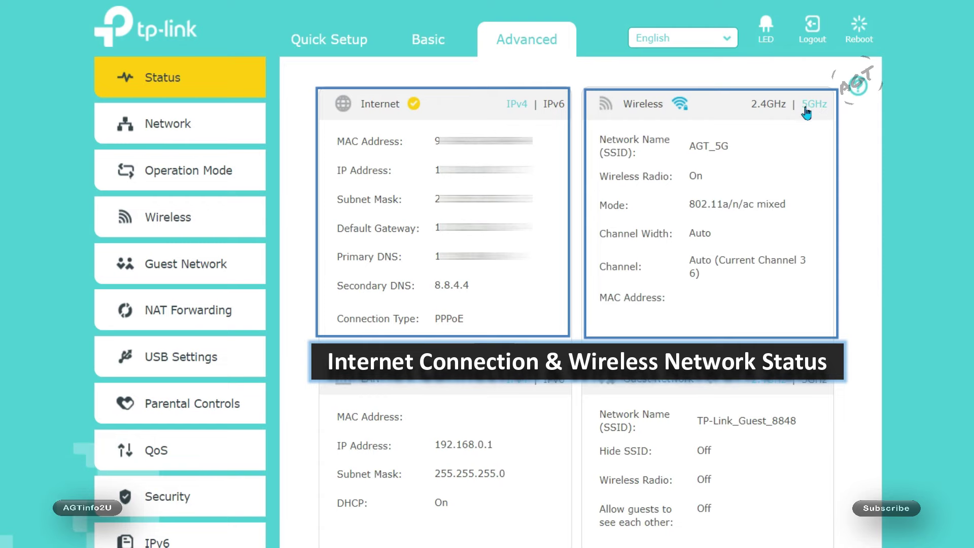
pyautogui.click(768, 105)
pyautogui.click(814, 105)
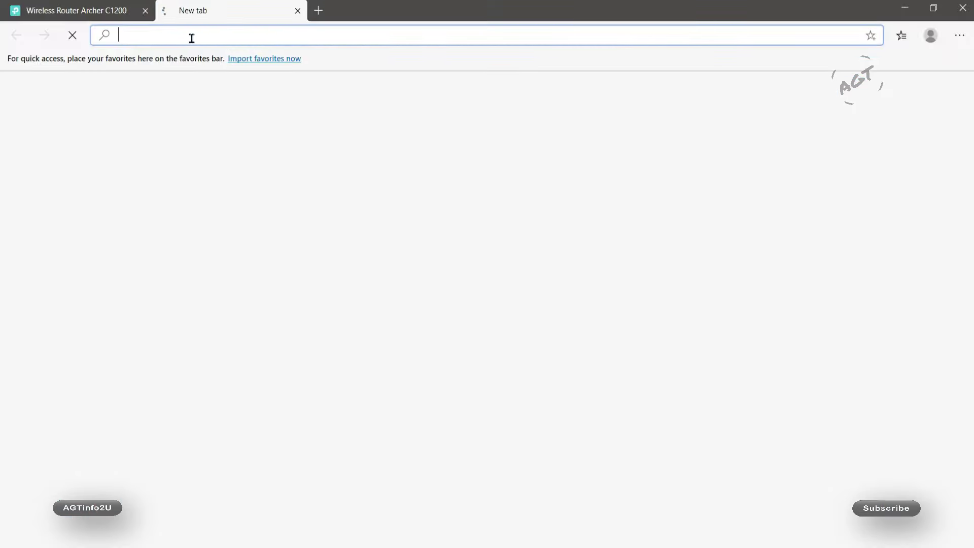
# - Load gmail.com in a new browser tab to test internet access
pyautogui.click(191, 35)
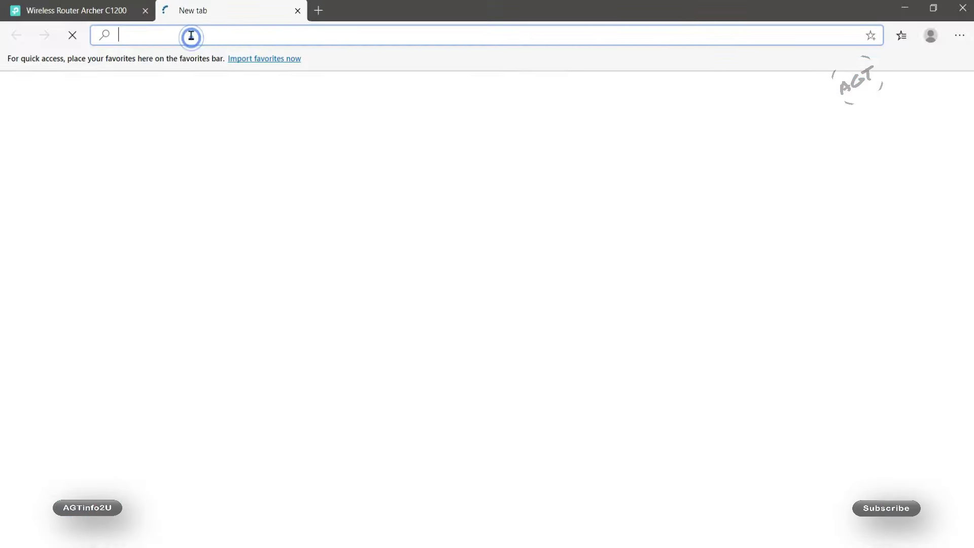
pyautogui.write('gmail.com')
pyautogui.press('Return')
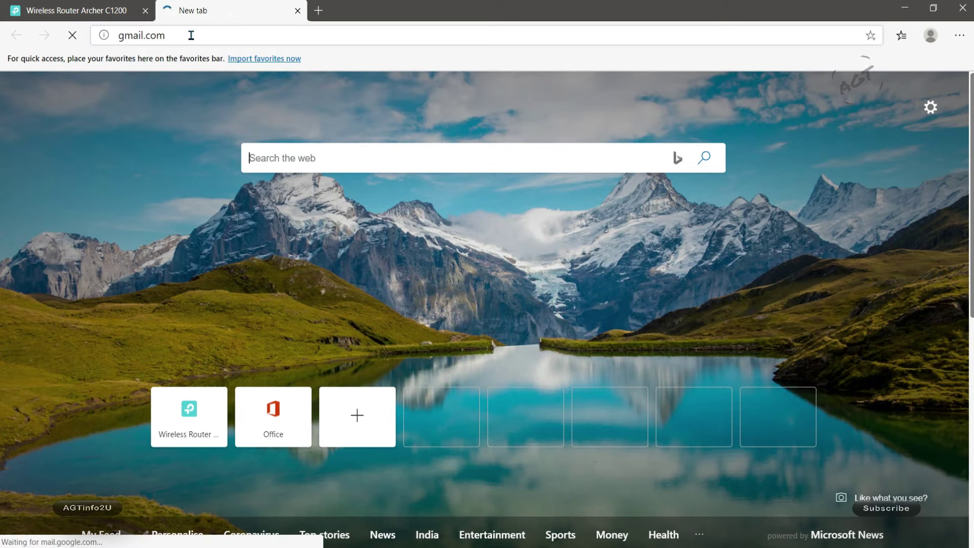